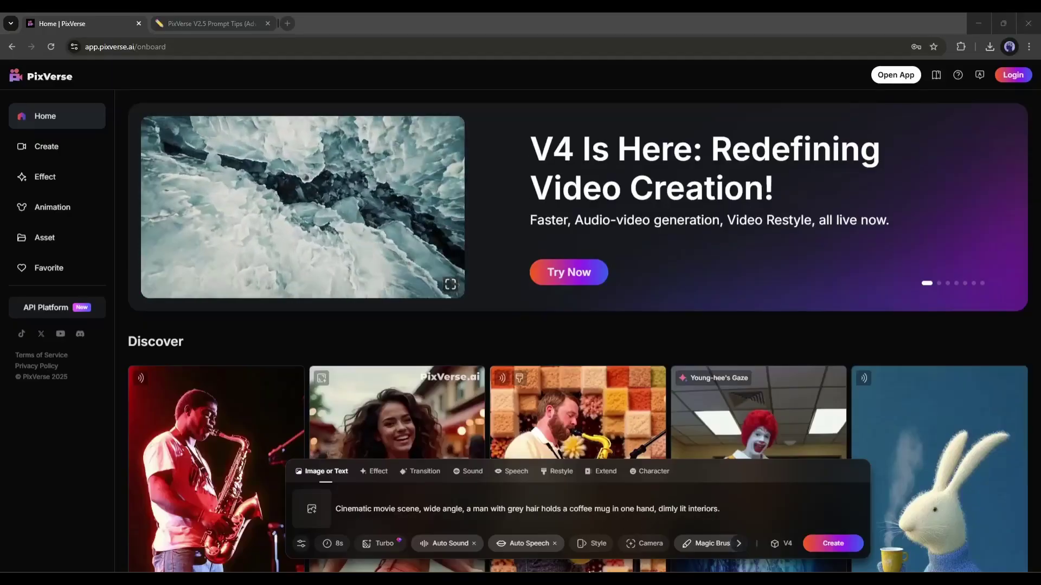
# Step: Scroll through the Discover gallery and advance the banner to another featured slide
pyautogui.moveTo(570, 583)
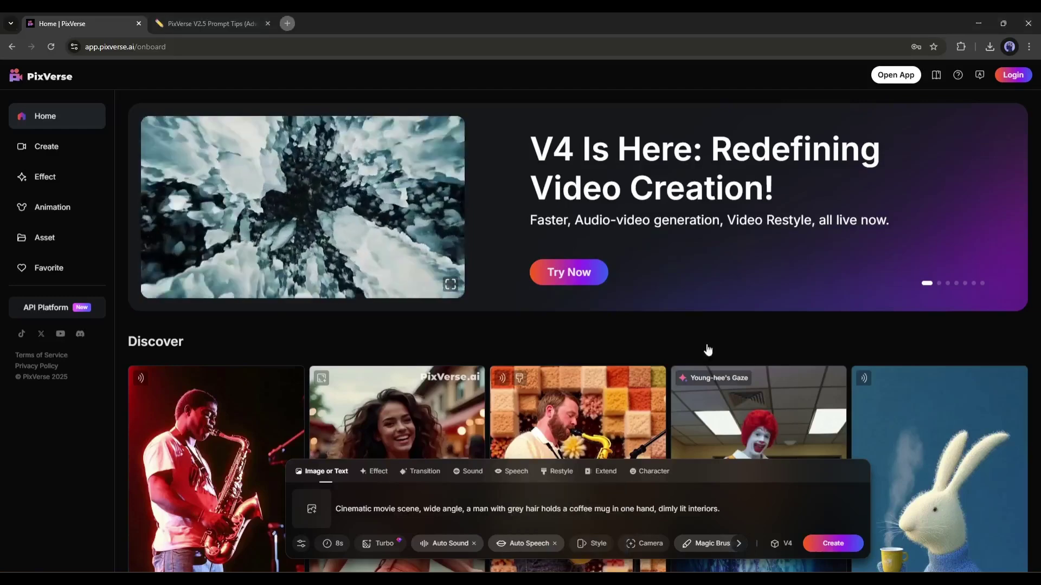
pyautogui.scroll(-5, 358, 237)
pyautogui.scroll(-12, 358, 237)
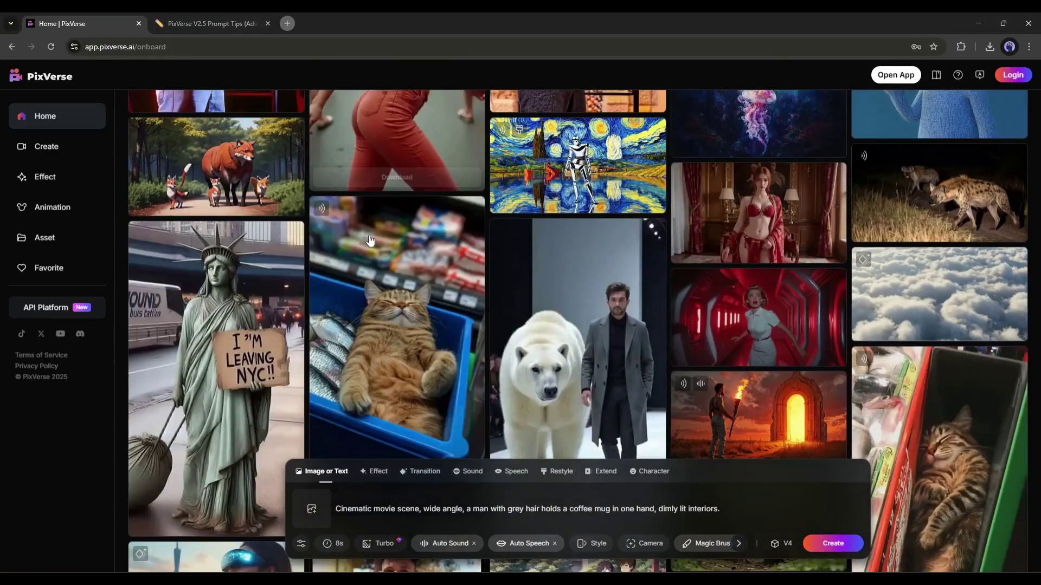
pyautogui.scroll(-6, 361, 239)
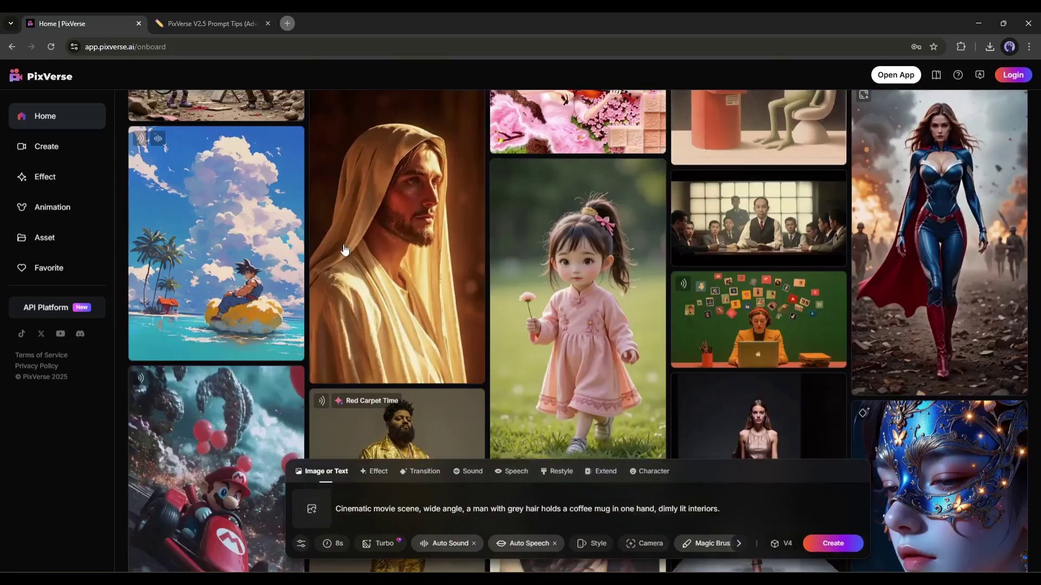
pyautogui.scroll(4, 353, 249)
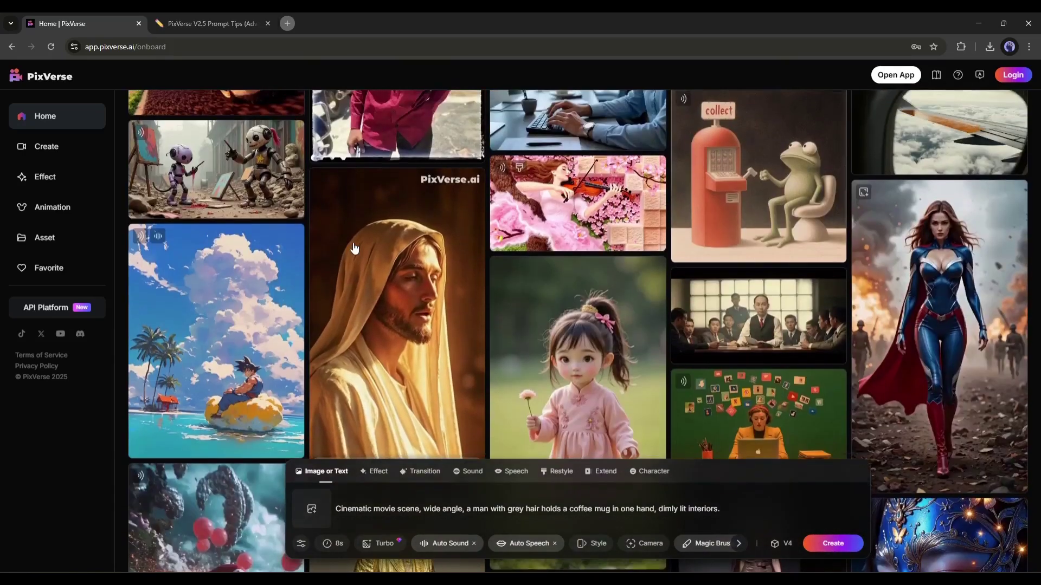
pyautogui.scroll(18, 353, 249)
pyautogui.scroll(2, 567, 148)
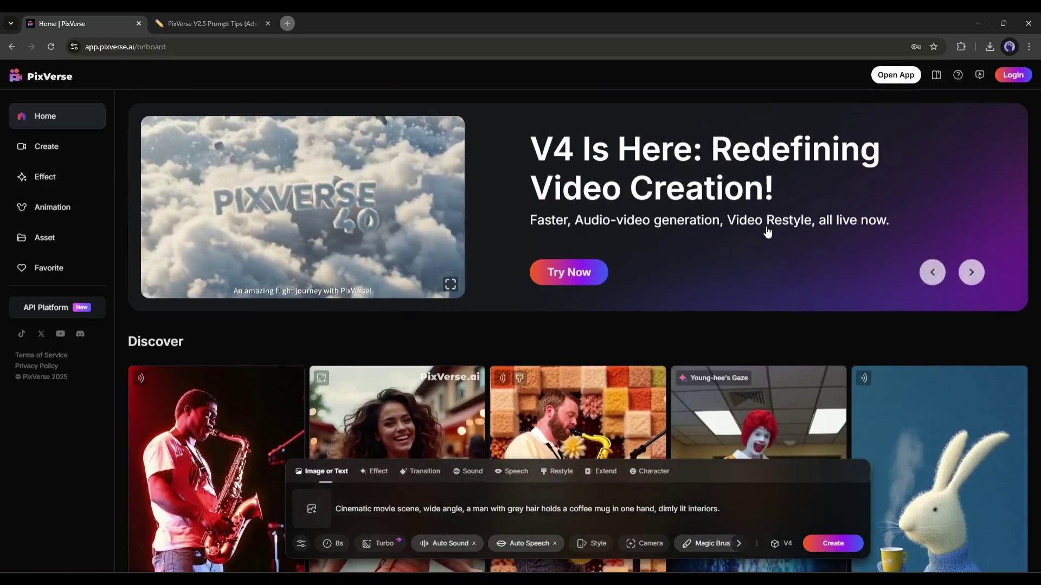
pyautogui.click(932, 272)
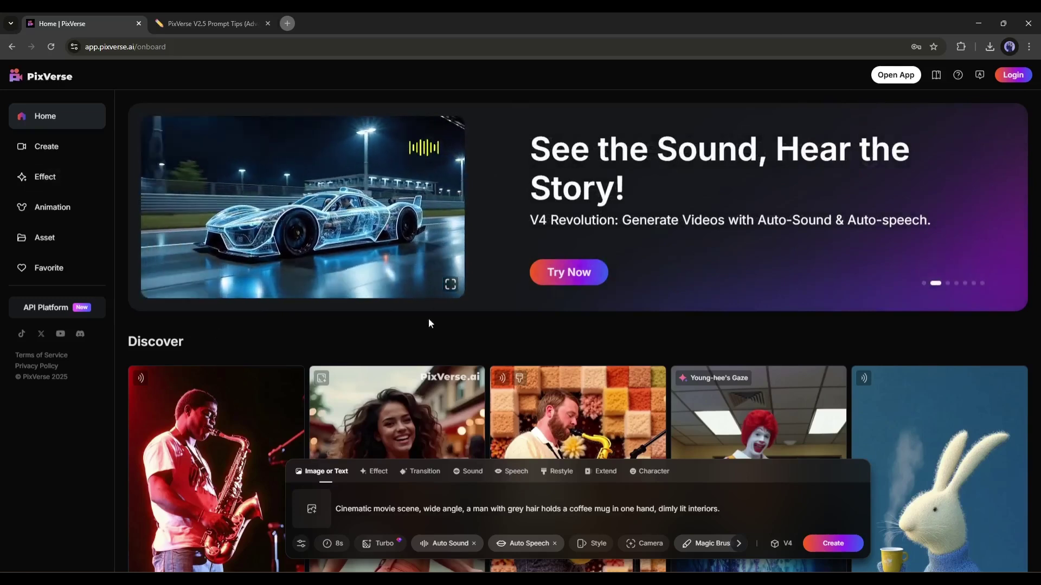
# Step: Sign in with the linked Google account and browse the Home gallery
pyautogui.click(1013, 75)
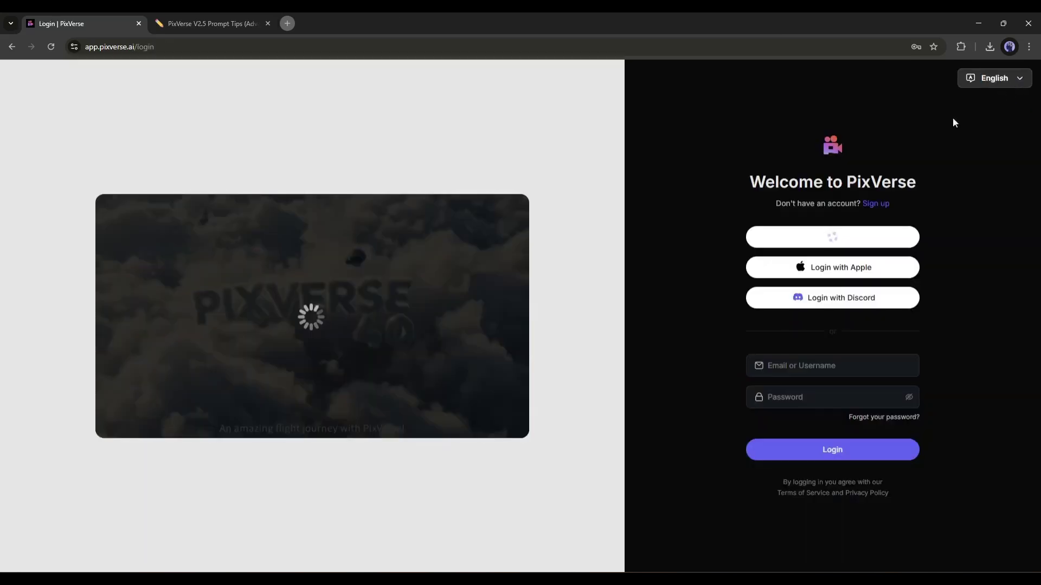
pyautogui.click(843, 242)
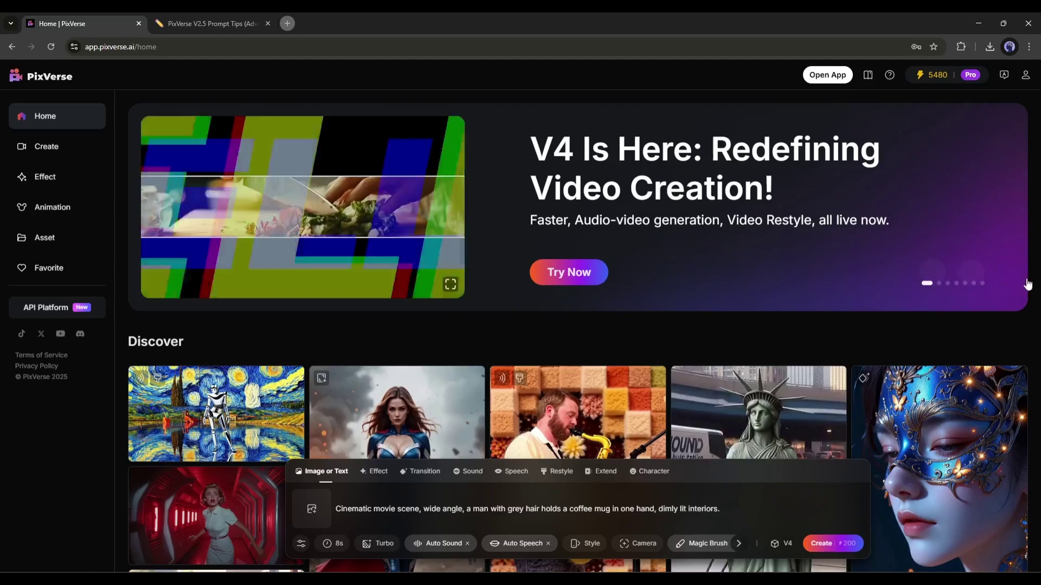
pyautogui.scroll(-15, 307, 320)
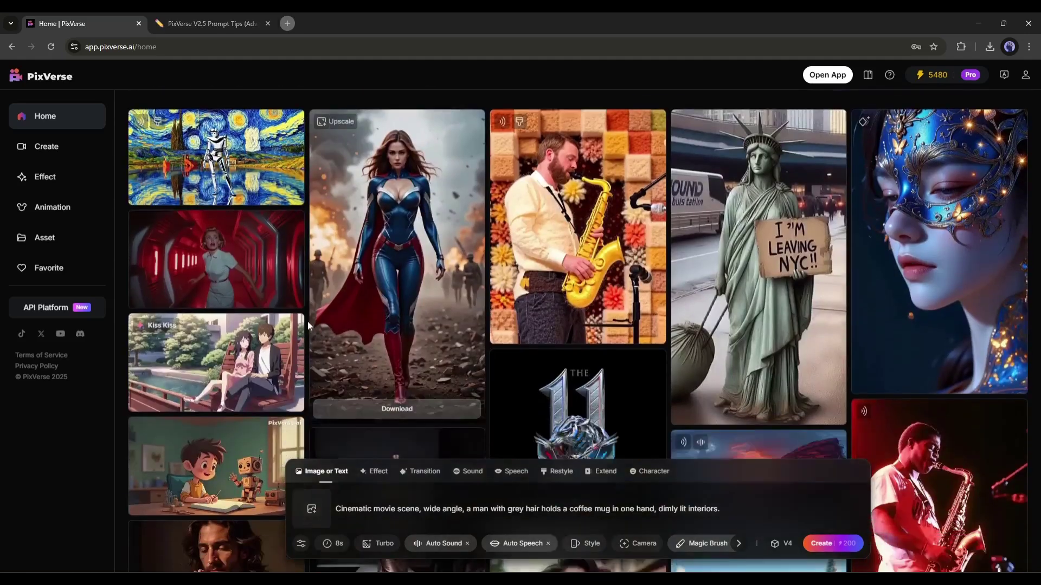
pyautogui.scroll(-10, 271, 336)
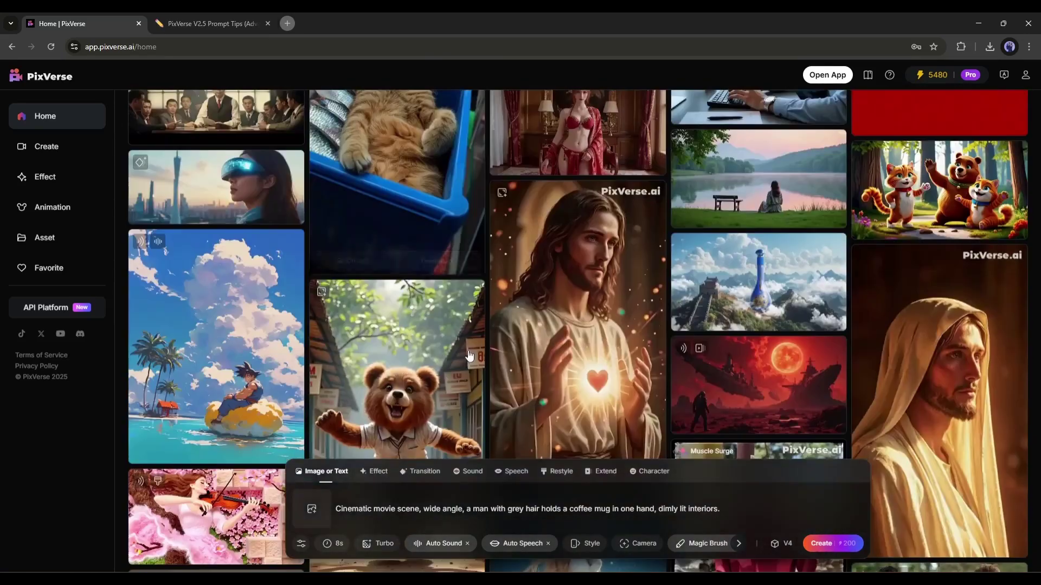
pyautogui.scroll(8, 595, 372)
pyautogui.scroll(3, 596, 371)
pyautogui.scroll(-11, 607, 369)
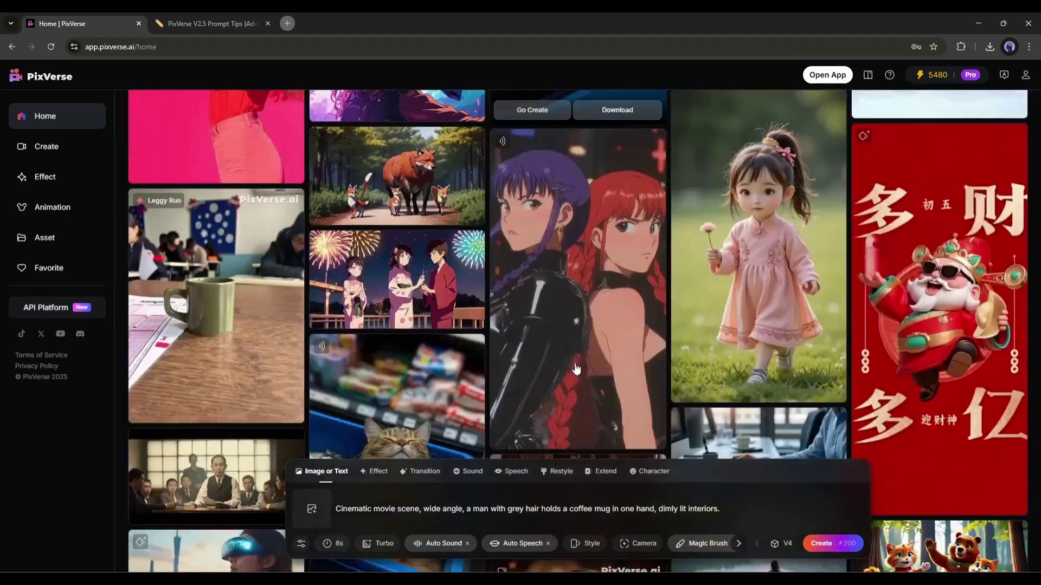
pyautogui.scroll(3, 636, 361)
pyautogui.scroll(20, 636, 360)
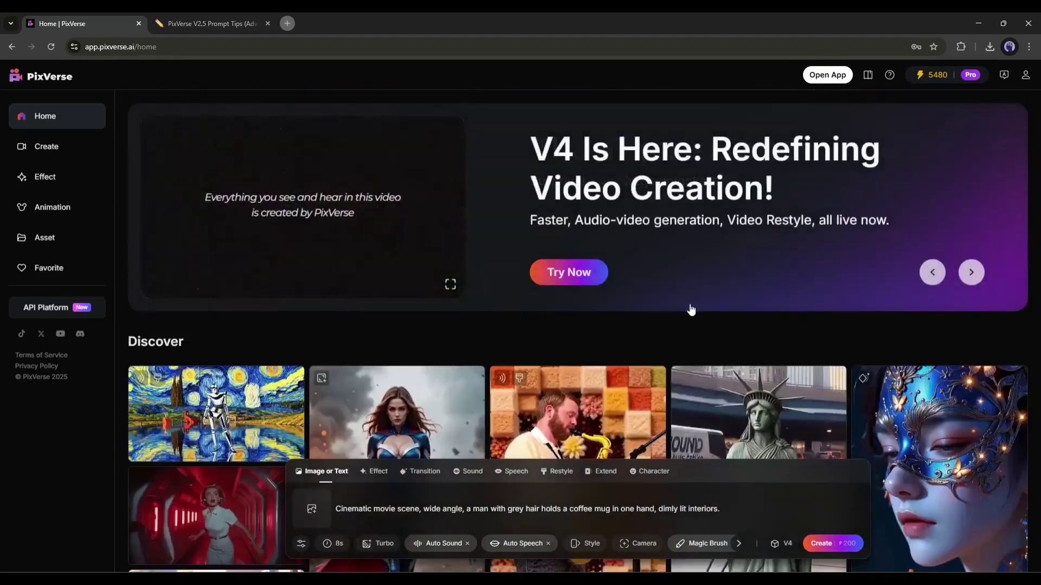
# Step: Step the home banner back four slides to the 'Kiss Me, AI!' slide
pyautogui.click(932, 272)
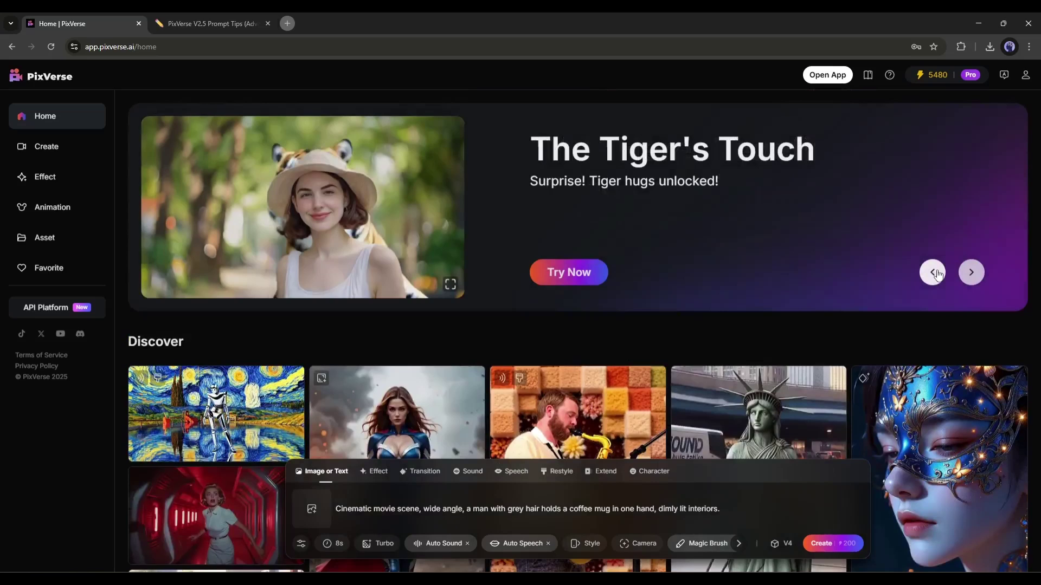
pyautogui.click(932, 272)
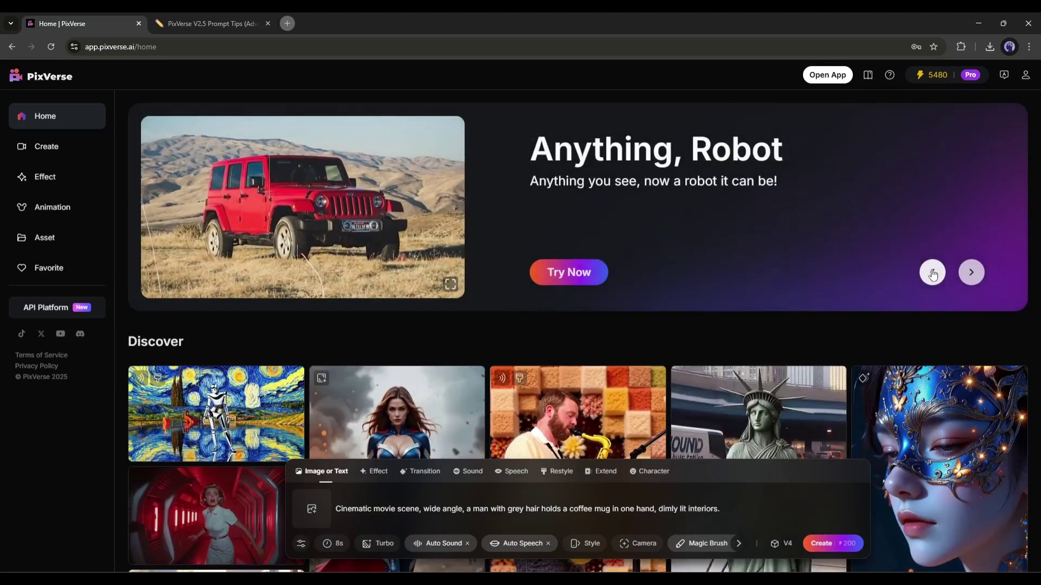
pyautogui.click(928, 272)
pyautogui.click(929, 272)
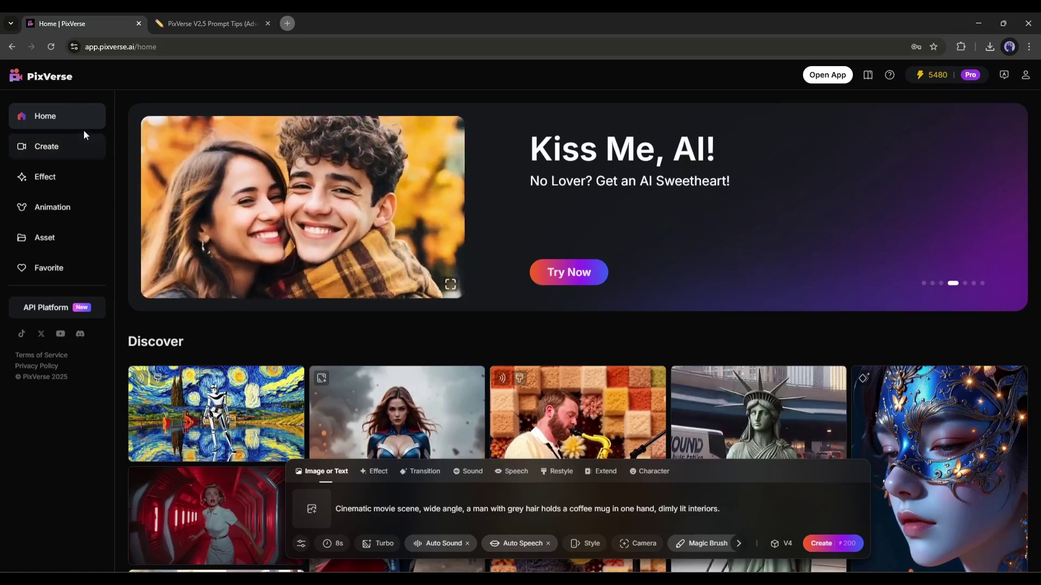
# Step: Tour the Create, Effect, Animation, Asset and Favorite pages, then return Home
pyautogui.click(59, 152)
pyautogui.scroll(-10, 434, 244)
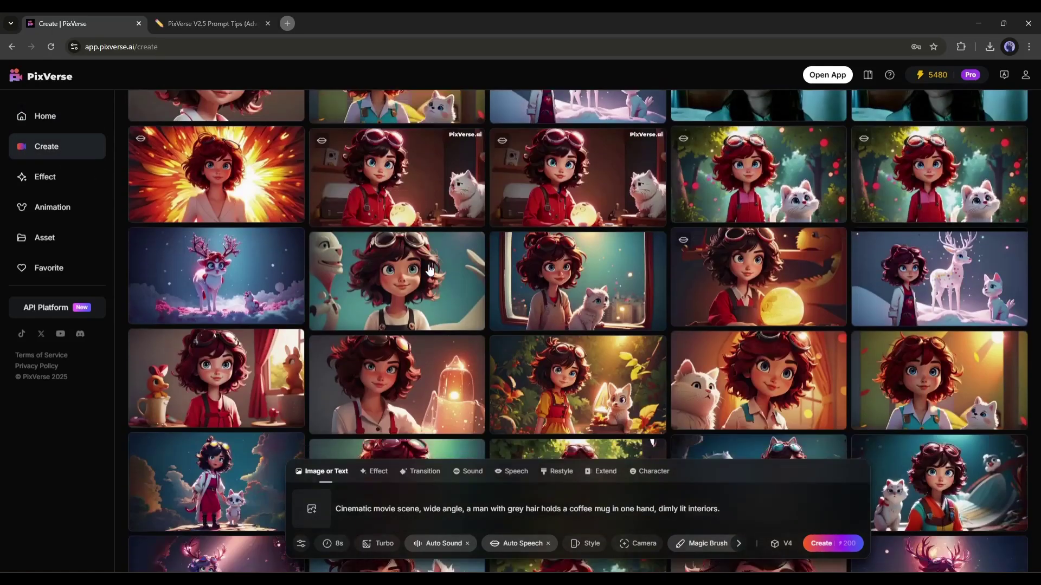
pyautogui.scroll(10, 420, 272)
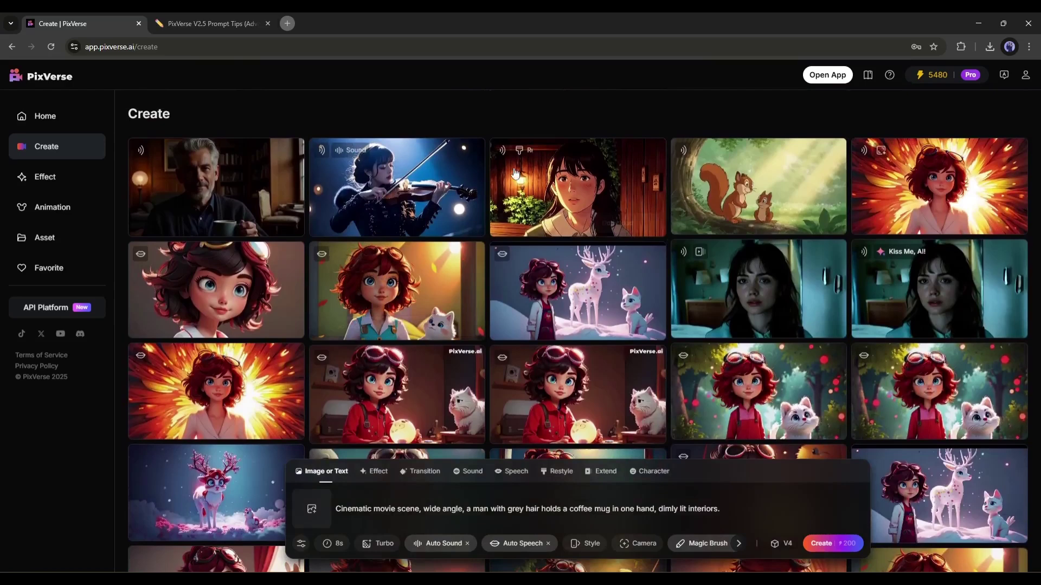
pyautogui.click(65, 176)
pyautogui.scroll(-3, 492, 221)
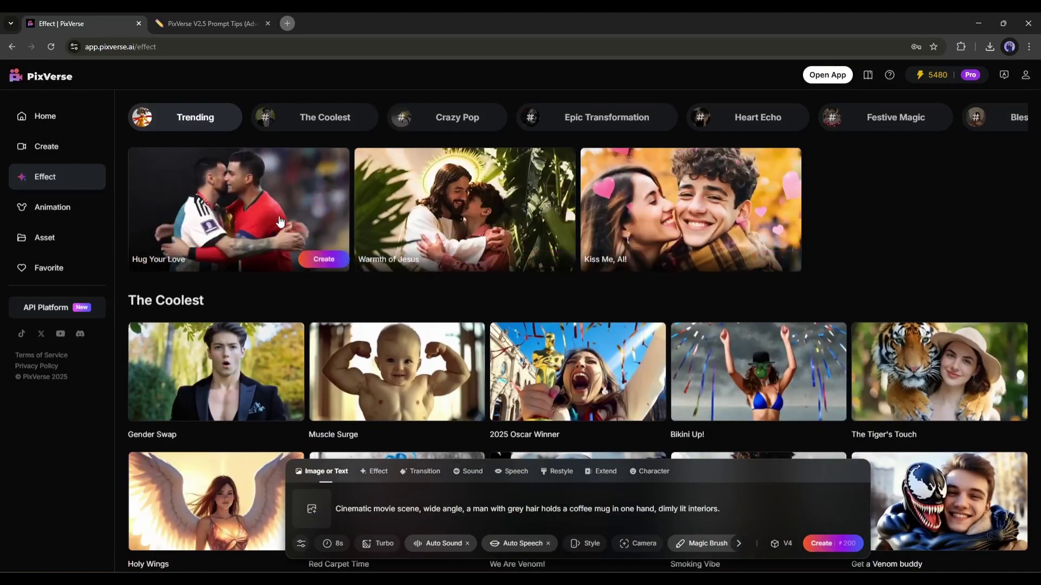
pyautogui.scroll(-4, 190, 268)
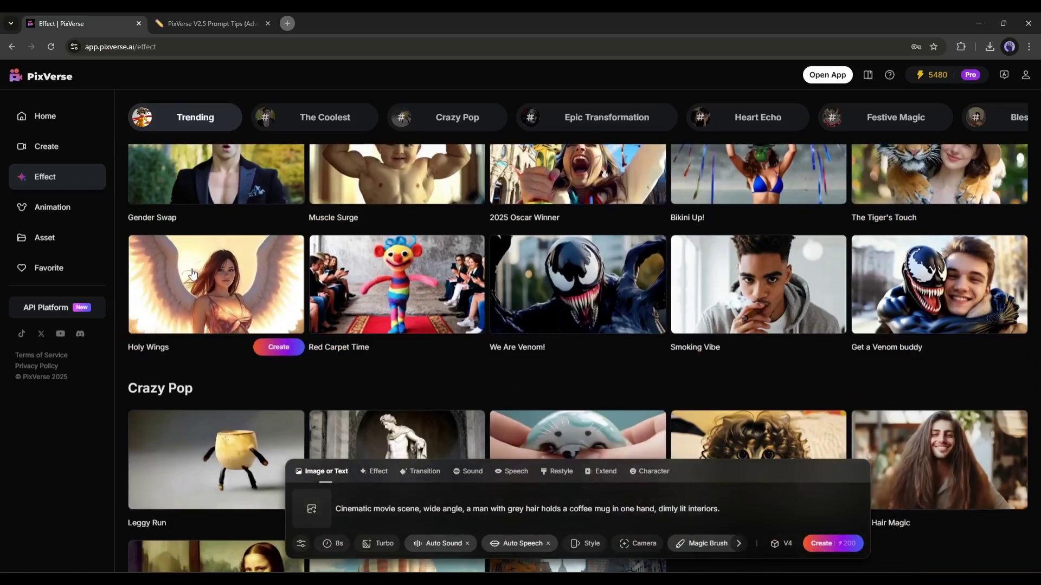
pyautogui.scroll(7, 192, 270)
pyautogui.click(49, 207)
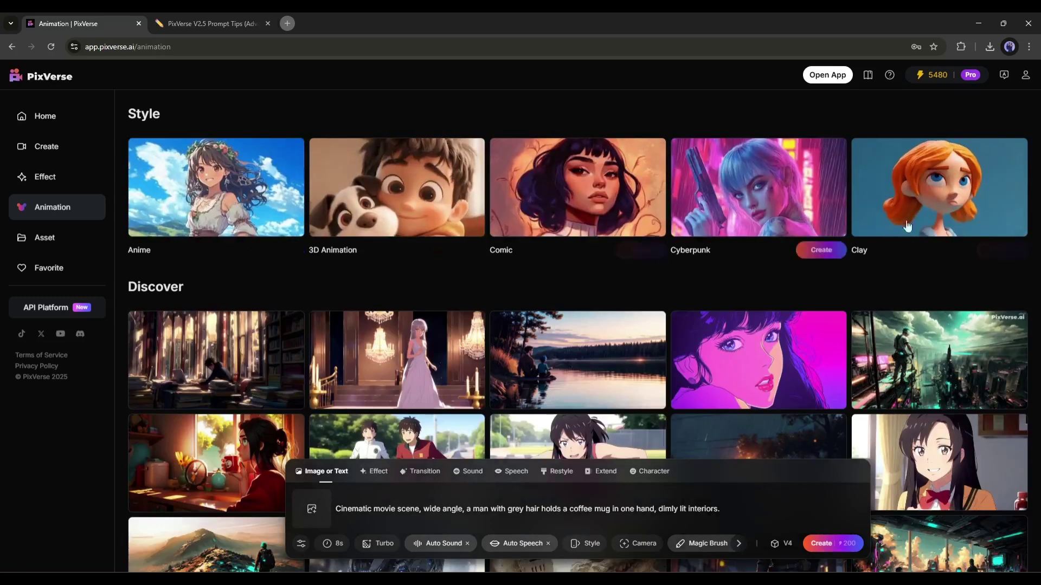
pyautogui.click(46, 239)
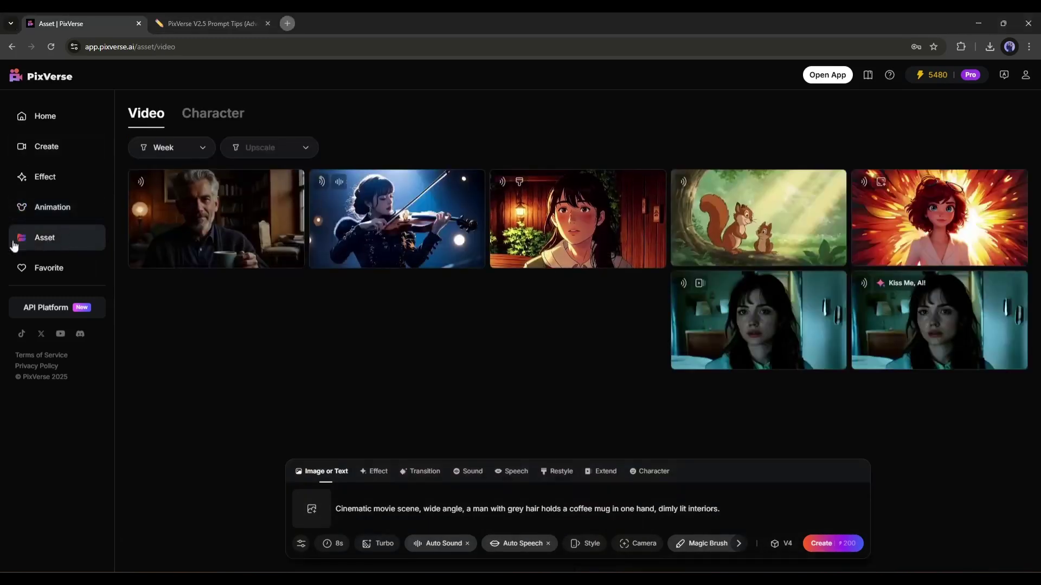
pyautogui.click(60, 269)
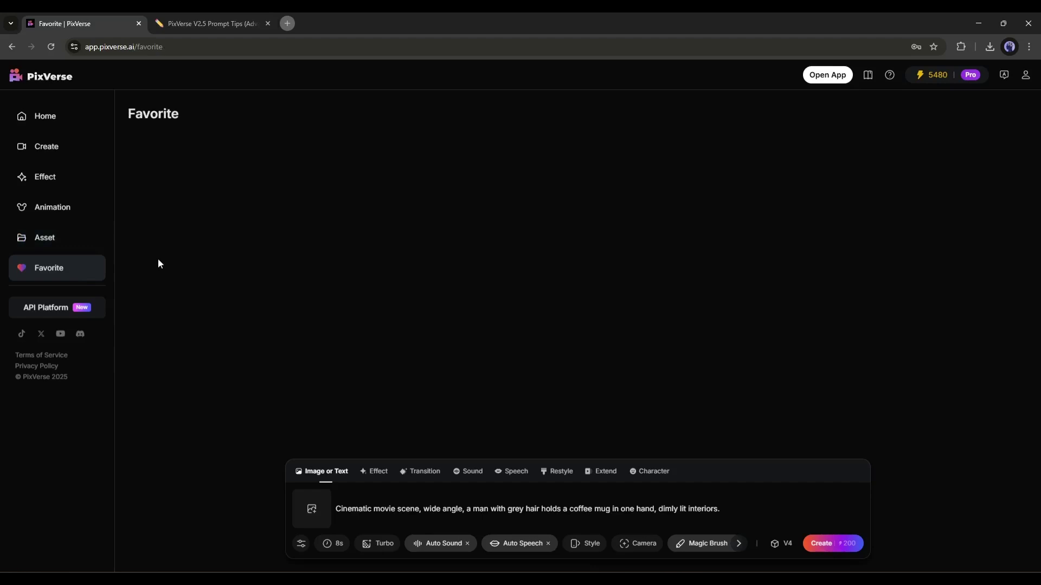
pyautogui.click(38, 114)
# Step: Delete the sample prompt and select the first saved prompt paragraph in Notepad
pyautogui.scroll(-4, 420, 427)
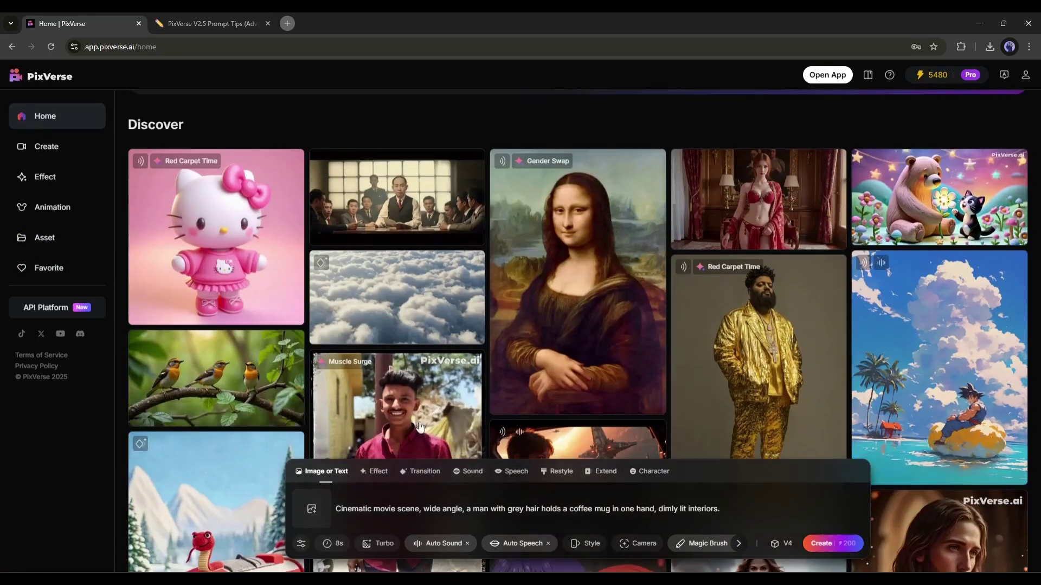
pyautogui.tripleClick(356, 509)
pyautogui.press('BackSpace')
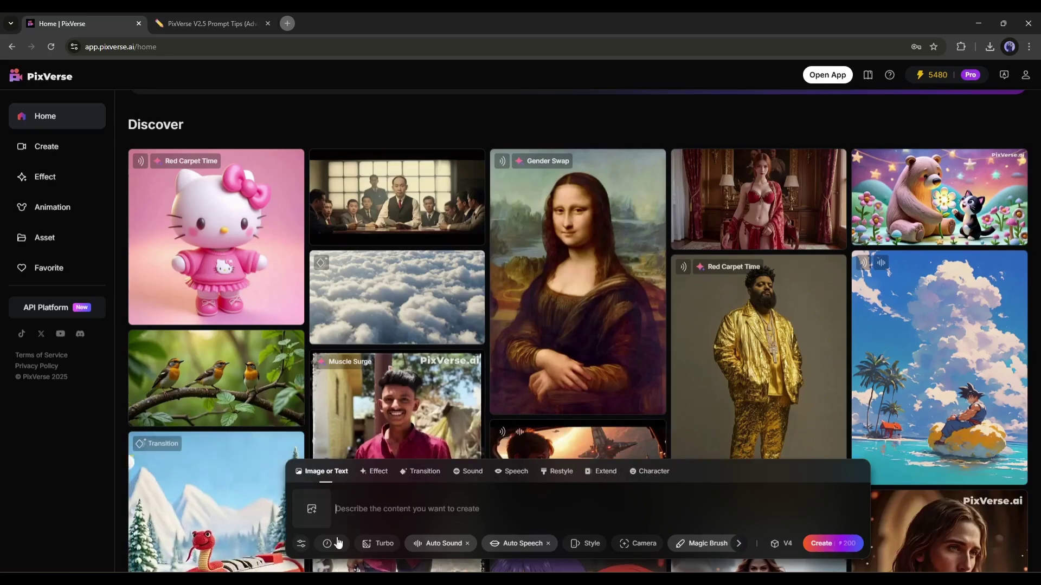
pyautogui.hotkey('alt', 'Tab')
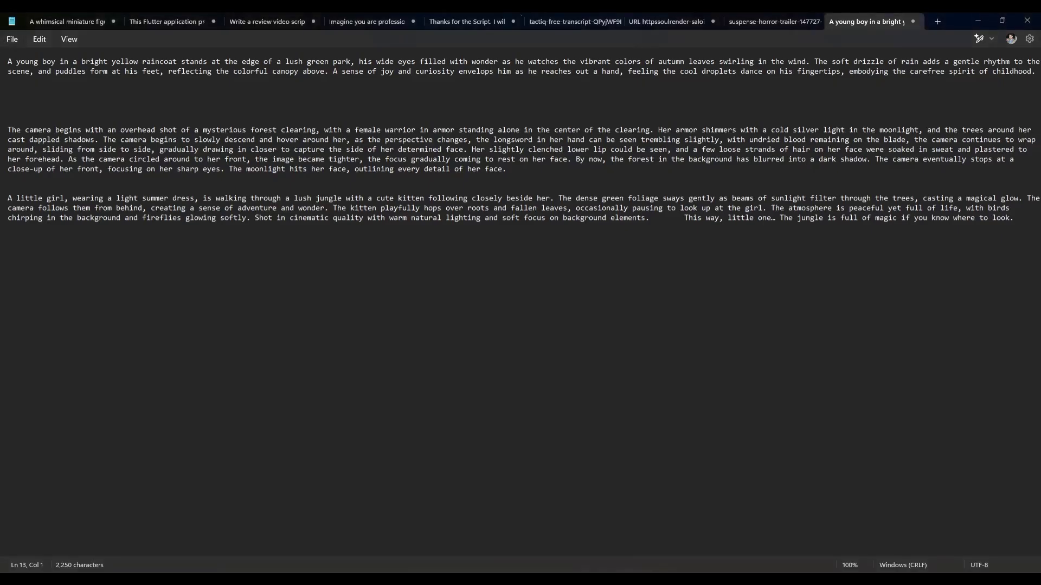
pyautogui.moveTo(9, 61); pyautogui.dragTo(1039, 98)
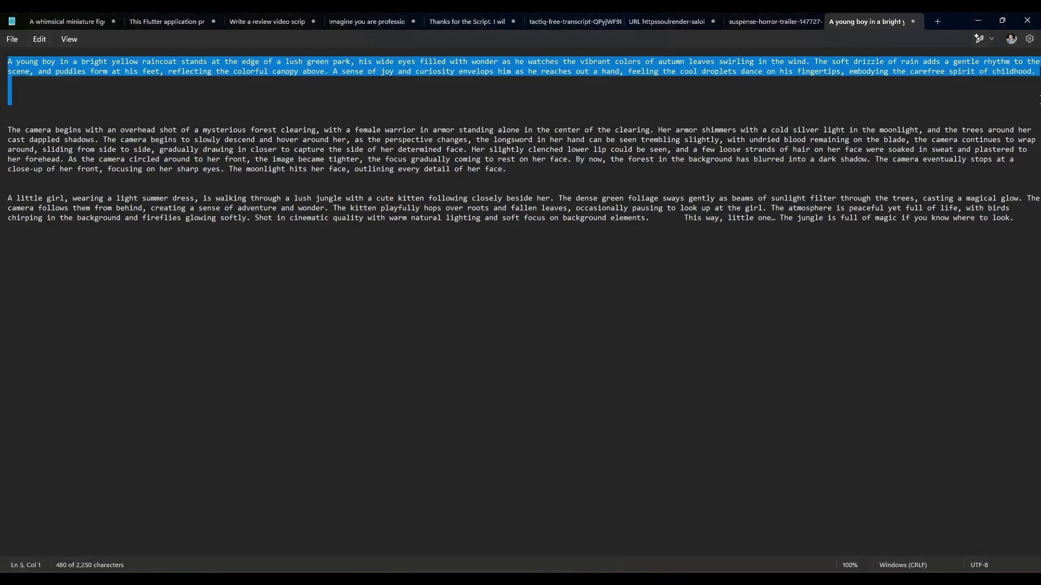
# Step: Paste the spaceship-pilot prompt into PixVerse's prompt box
pyautogui.hotkey('alt', 'Tab')
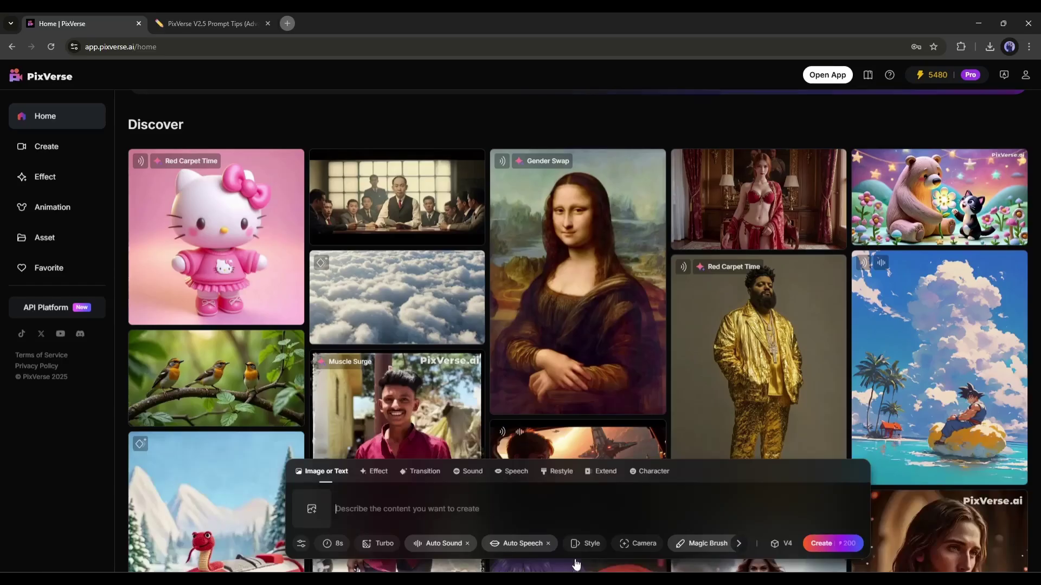
pyautogui.scroll(-5, 521, 271)
pyautogui.write("A young, skilled pilot in the cockpit of their sleek spaceship, engaging in a daring dogfight with an enemy squadron near the looming epic space station. The pilot's youthful exuberance is evident in their wide eyes and grin as they navigate the intricate maze of the space station's defense systems.")
# Step: Rework the dogfight, middle and exuberance parts of the pilot prompt, then check the aspect ratio and seed settings
pyautogui.moveTo(334, 494); pyautogui.dragTo(432, 497)
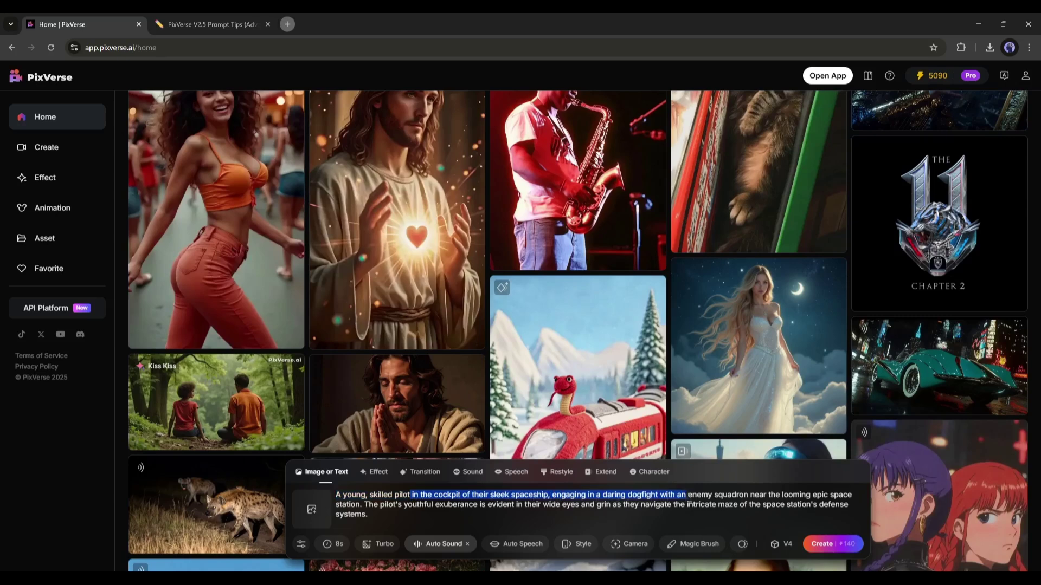
pyautogui.moveTo(690, 497); pyautogui.dragTo(374, 503)
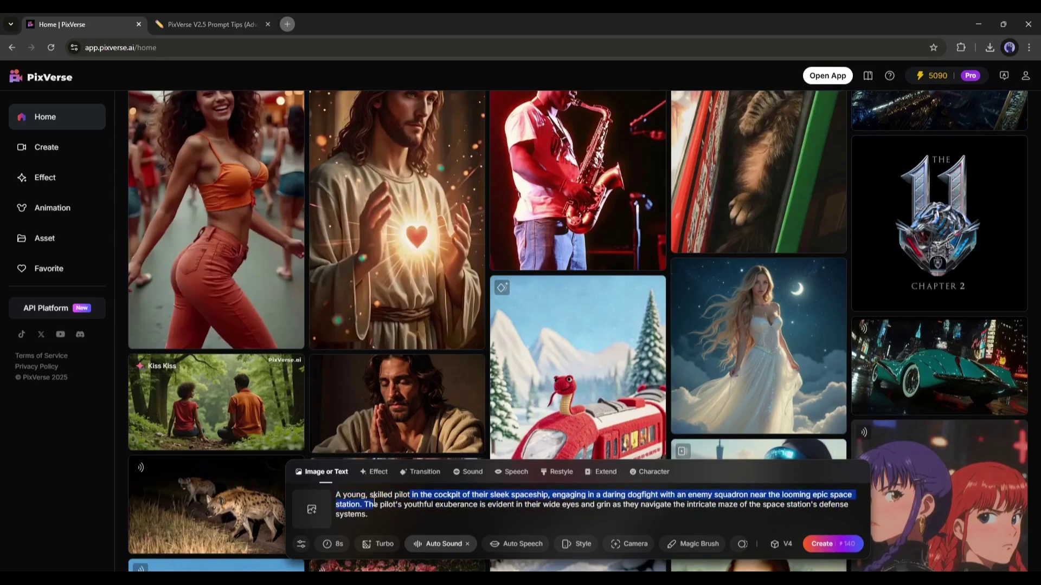
pyautogui.click(463, 511)
pyautogui.moveTo(443, 497); pyautogui.dragTo(645, 505)
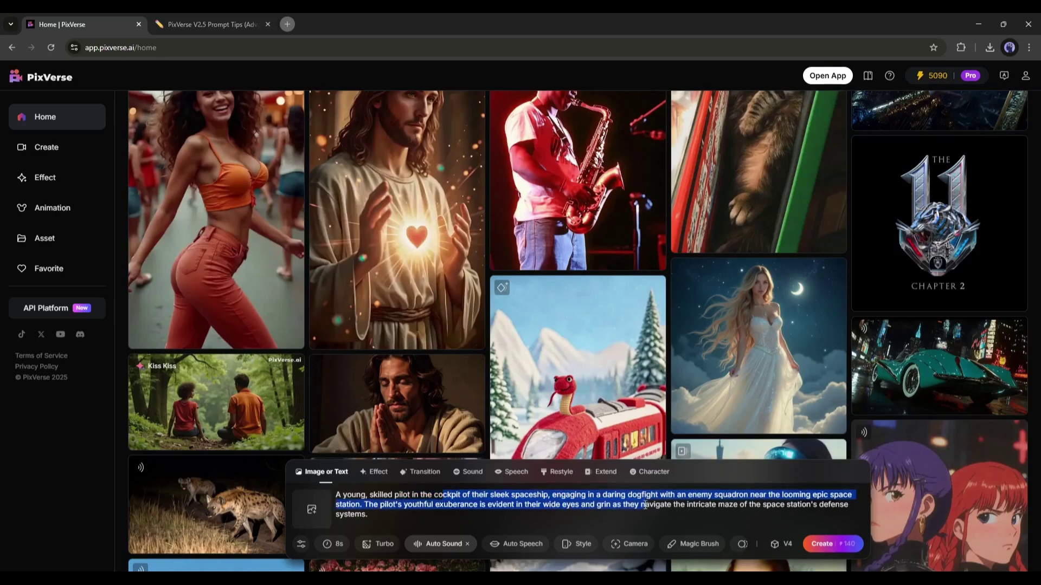
pyautogui.click(616, 502)
pyautogui.moveTo(365, 505); pyautogui.dragTo(628, 510)
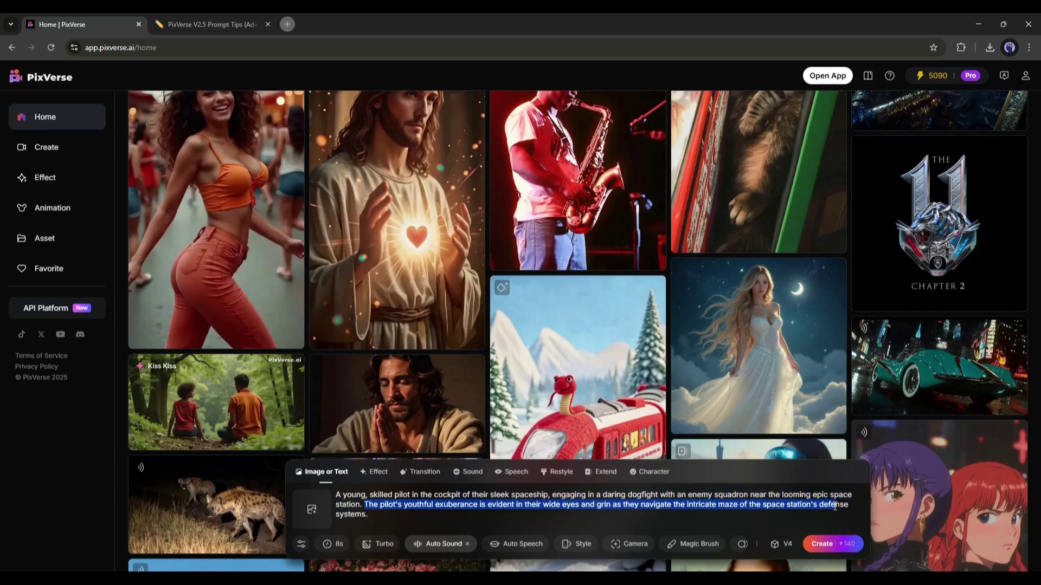
pyautogui.click(456, 513)
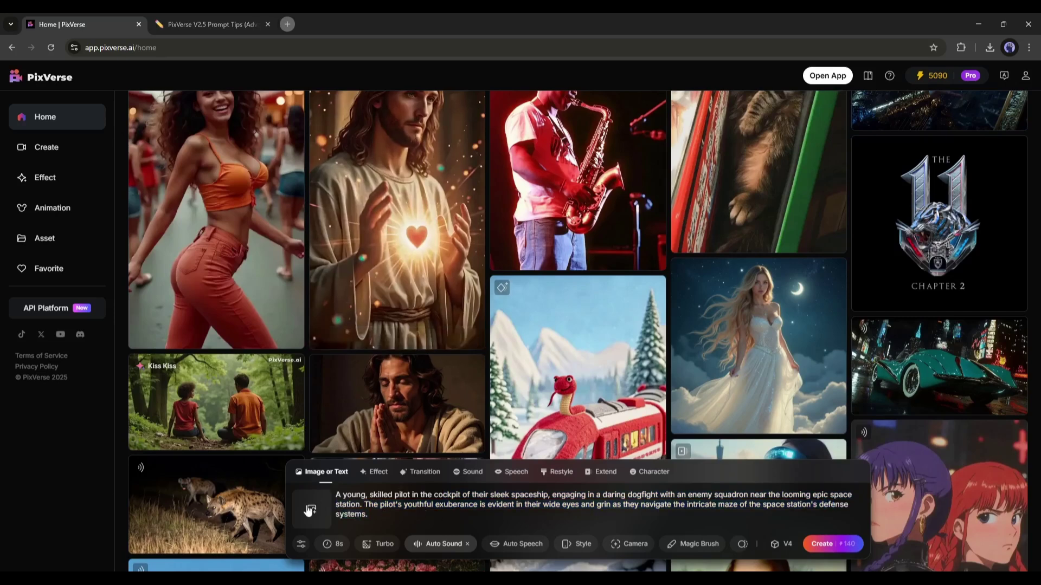
pyautogui.click(302, 545)
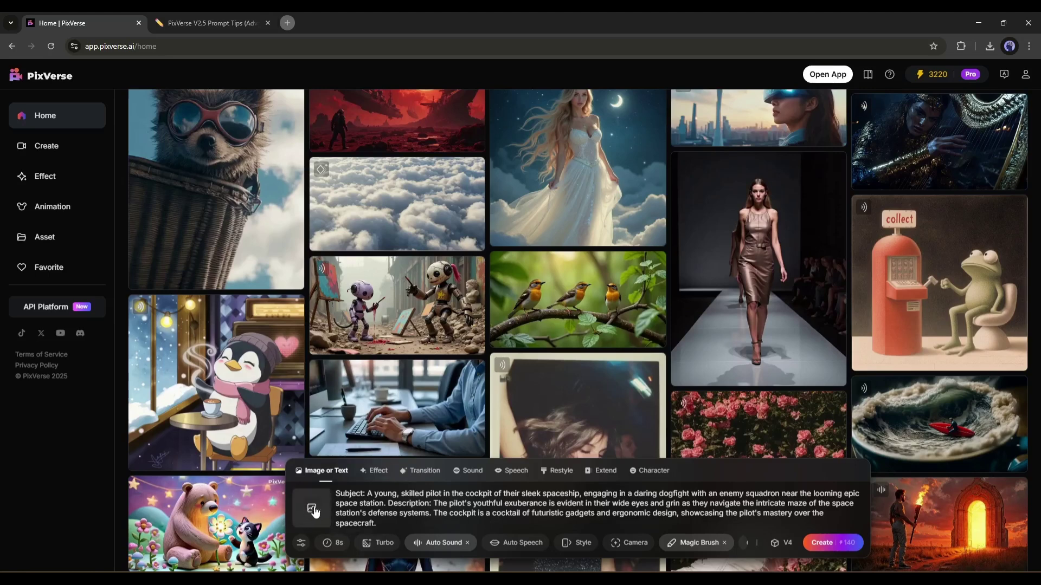
pyautogui.click(302, 546)
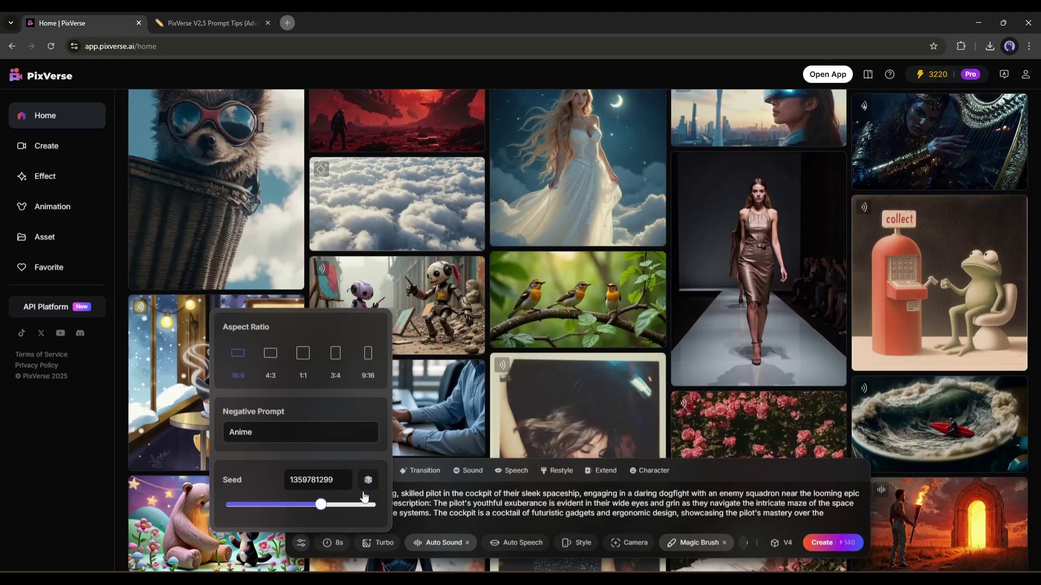
pyautogui.click(404, 497)
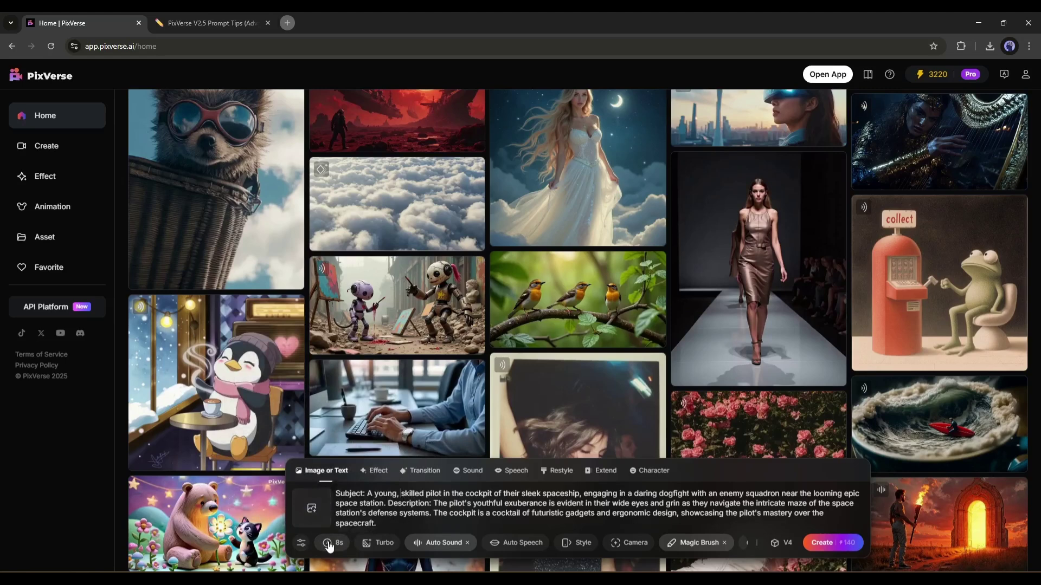
pyautogui.click(331, 543)
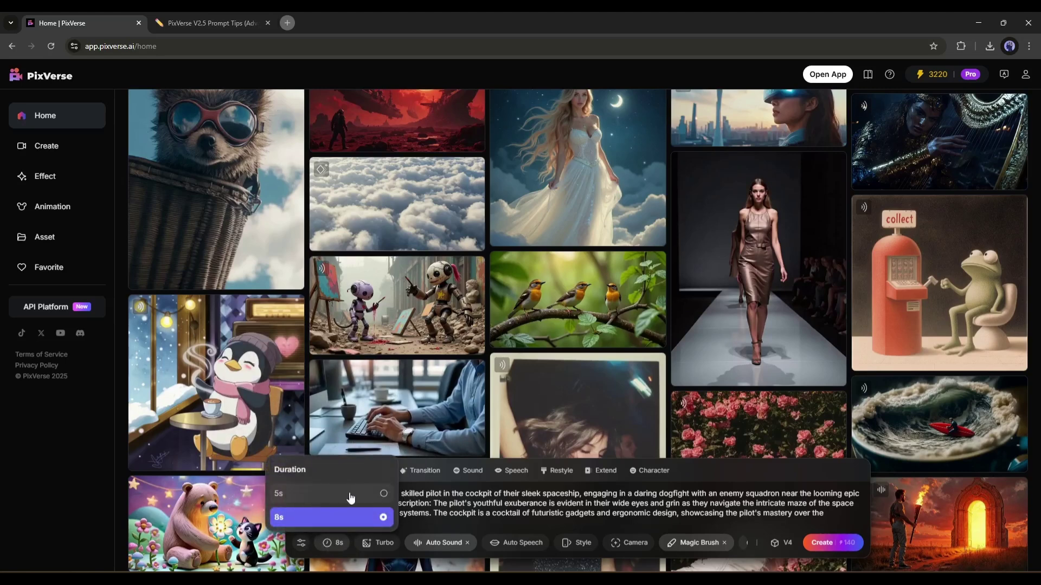
pyautogui.click(329, 519)
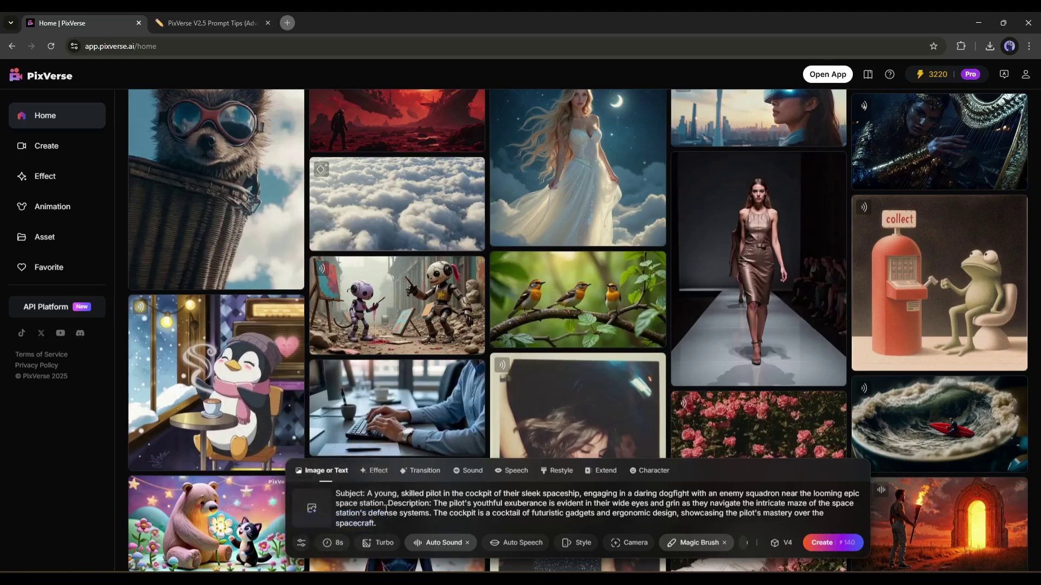
pyautogui.click(370, 548)
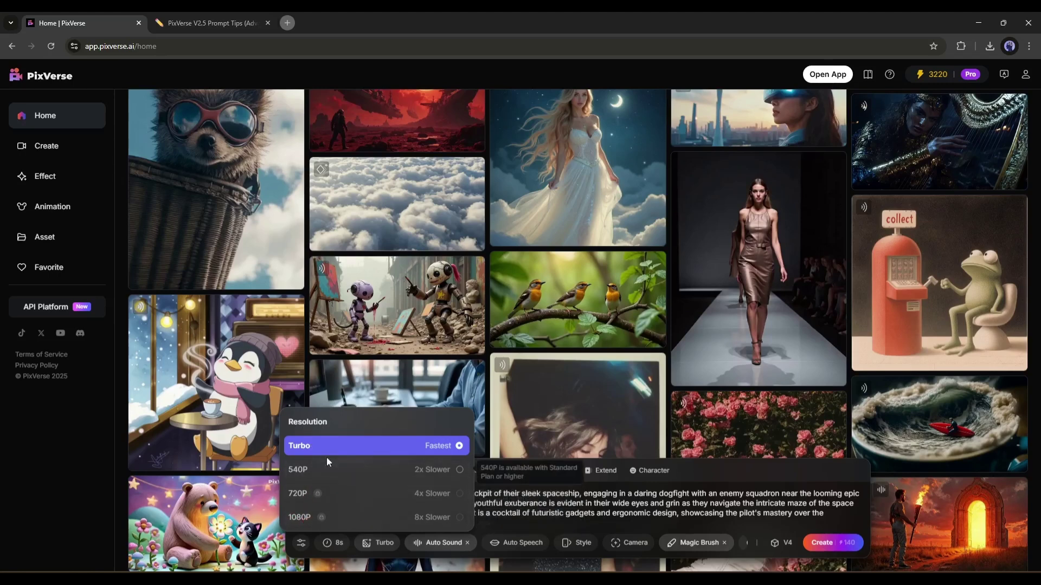
pyautogui.click(394, 452)
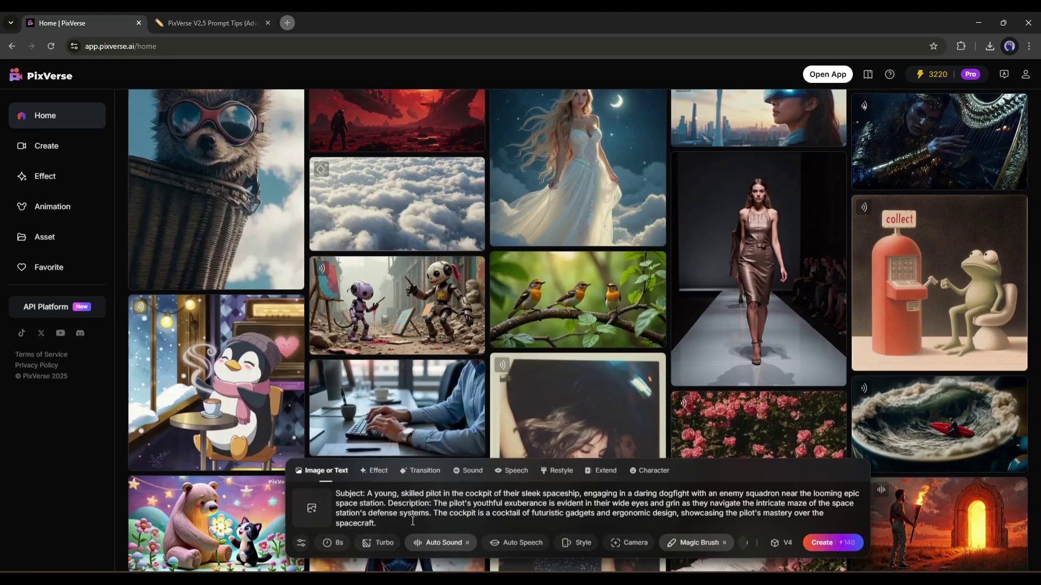
pyautogui.click(413, 541)
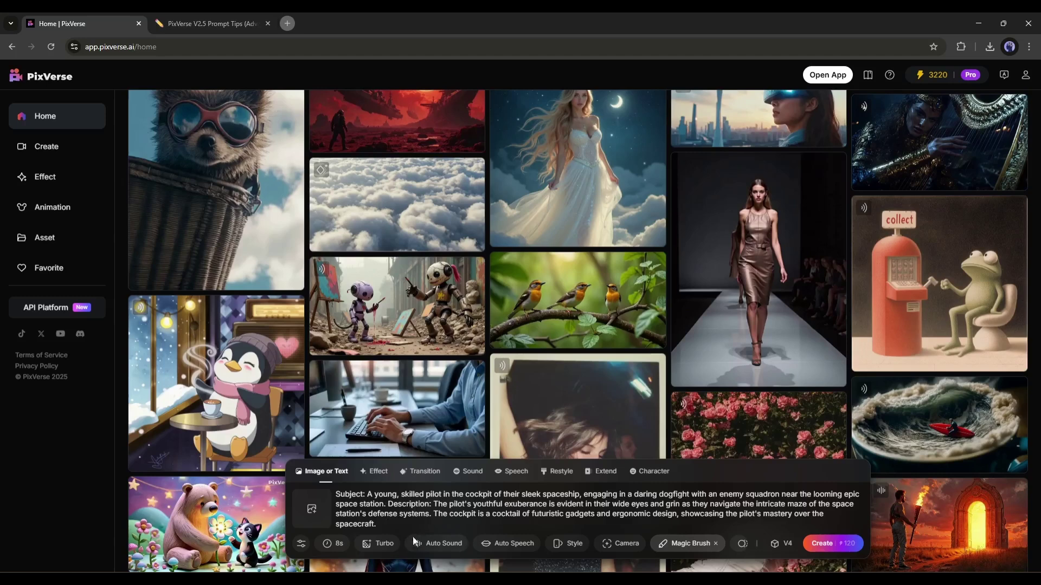
pyautogui.moveTo(431, 549)
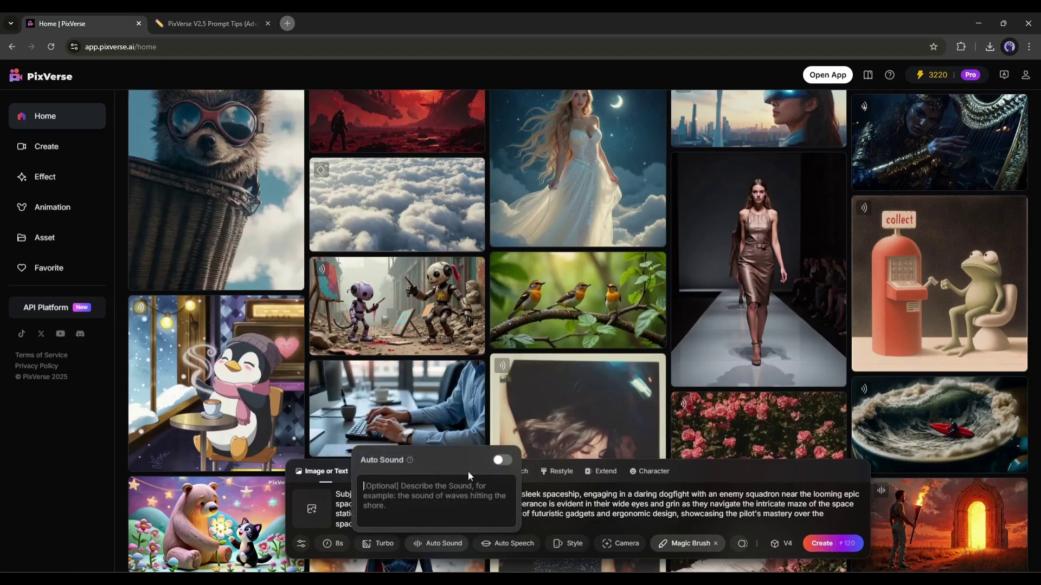
pyautogui.click(502, 460)
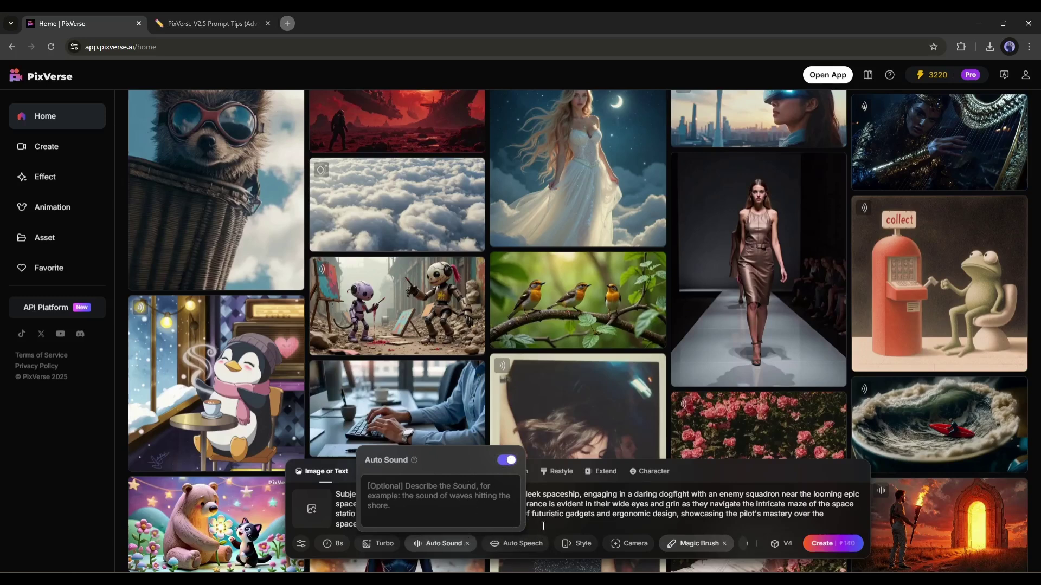
pyautogui.moveTo(501, 551)
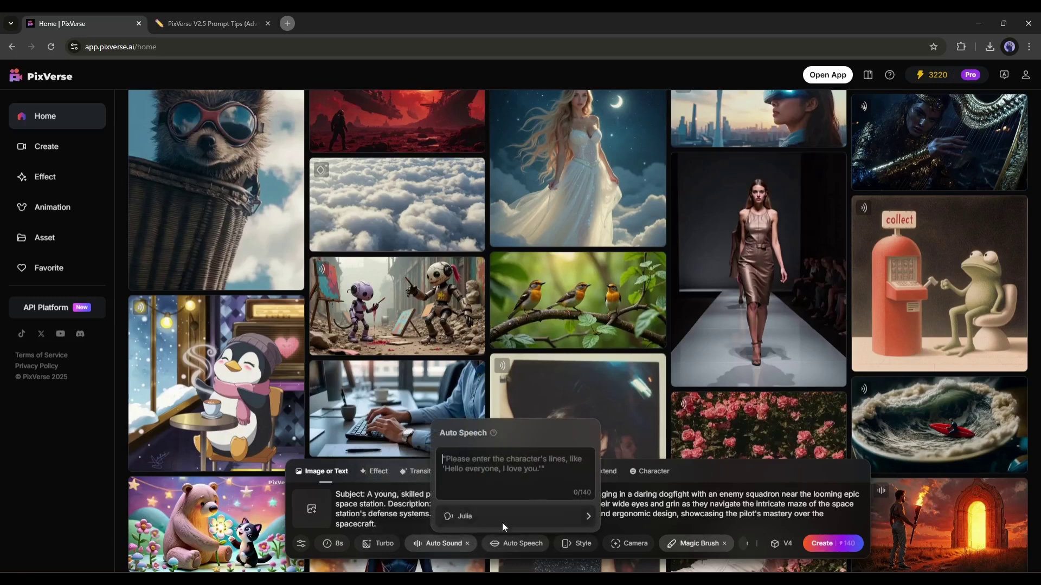
pyautogui.click(611, 506)
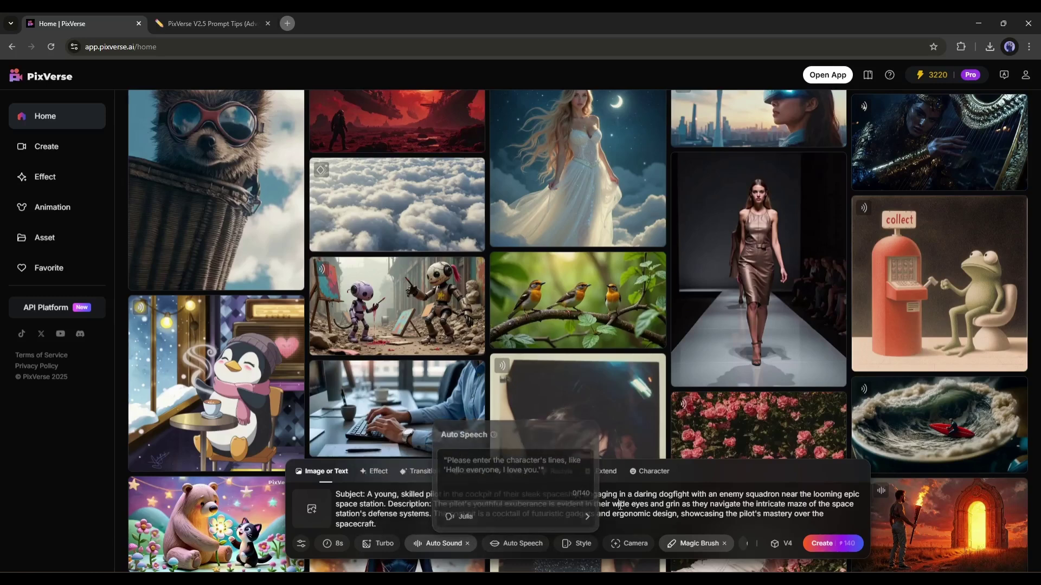
# Step: Review the Style and Camera options without changes and remove the Magic Brush setting
pyautogui.click(571, 543)
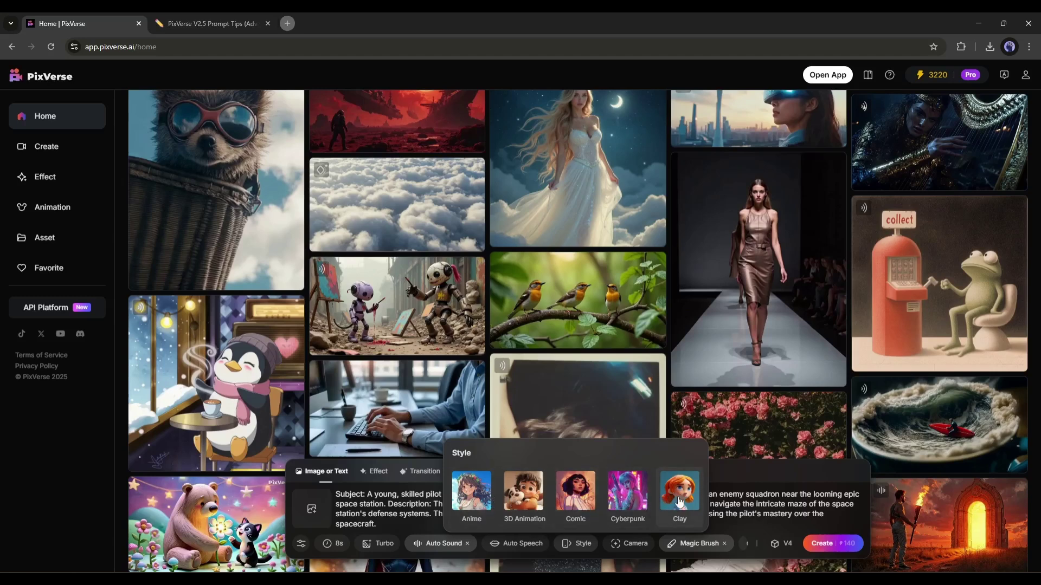
pyautogui.click(730, 506)
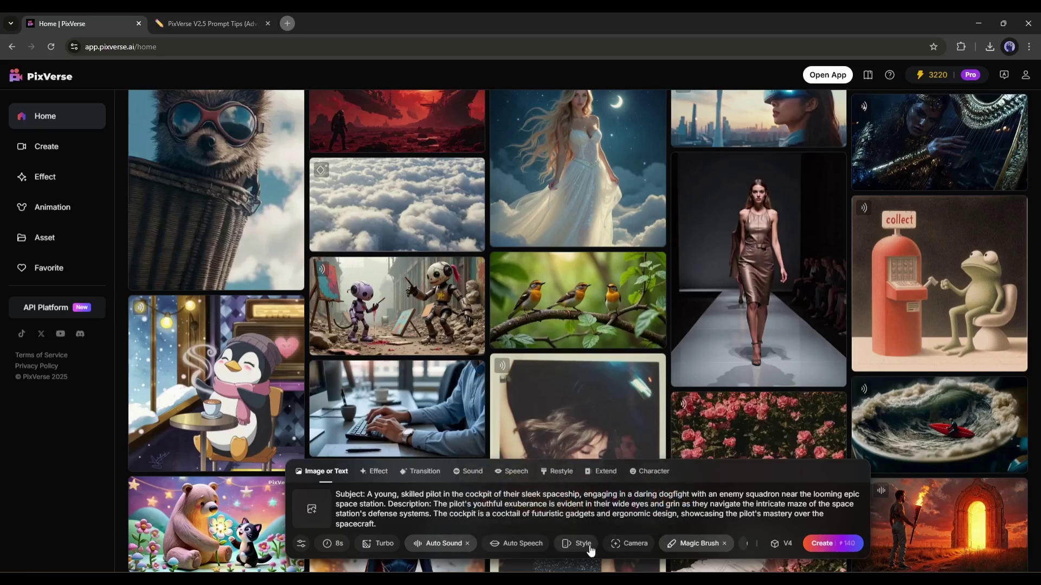
pyautogui.click(618, 549)
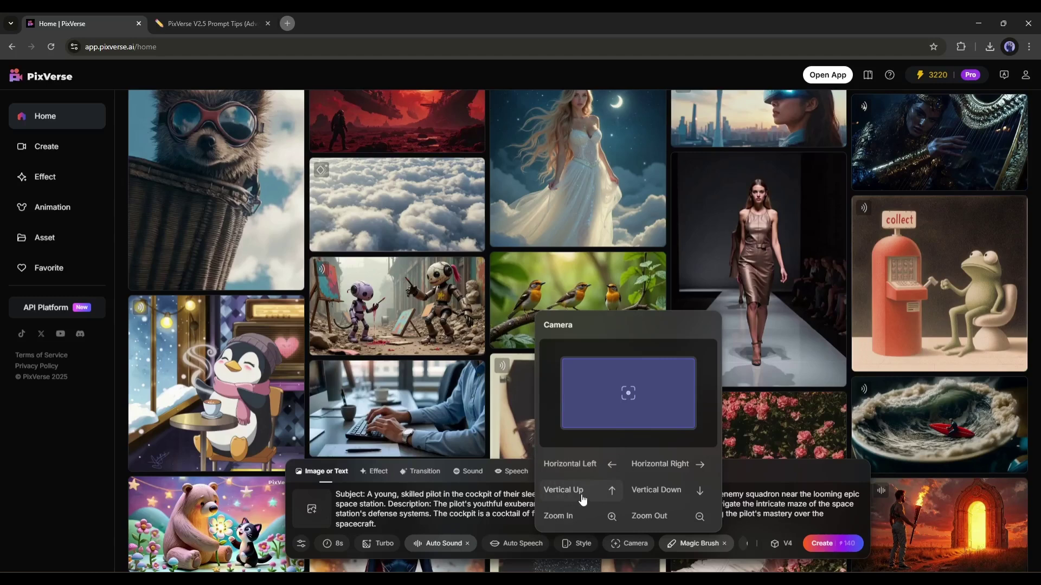
pyautogui.click(724, 544)
pyautogui.click(695, 547)
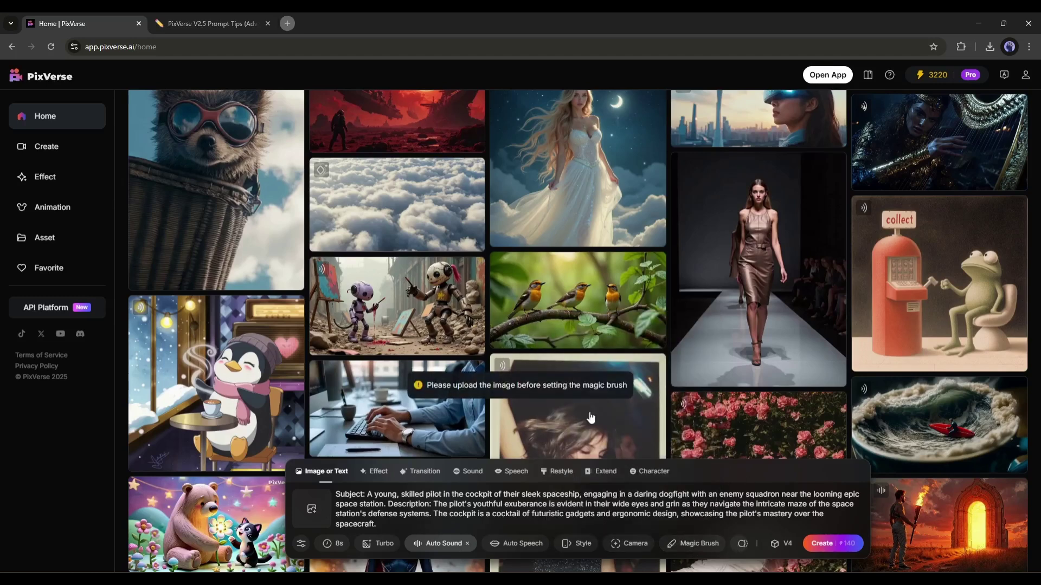
pyautogui.moveTo(426, 385); pyautogui.dragTo(614, 395)
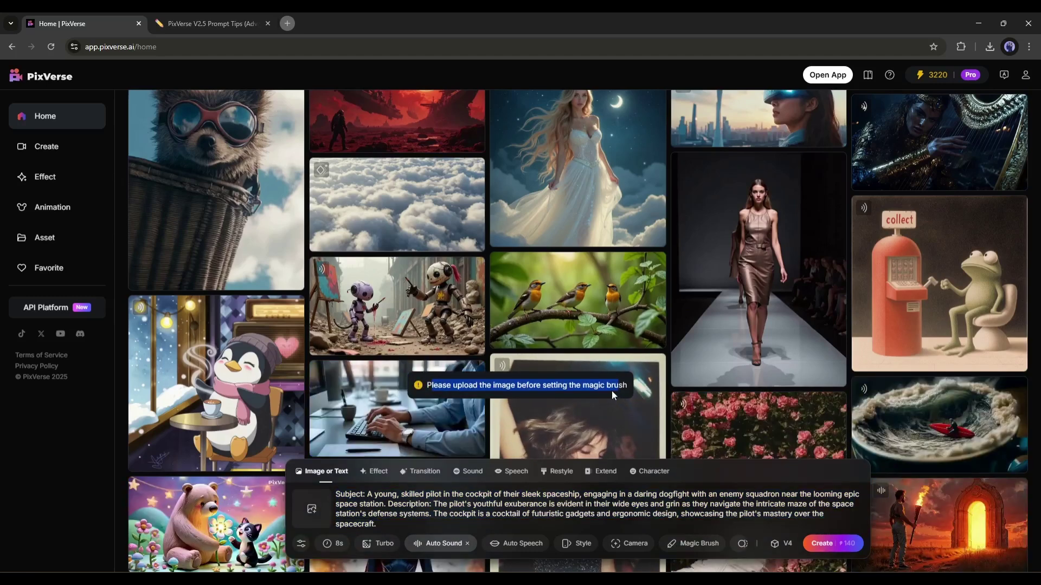
pyautogui.click(611, 390)
# Step: Keep Smooth Motion and the V4 model, then generate the spaceship pilot video
pyautogui.click(743, 544)
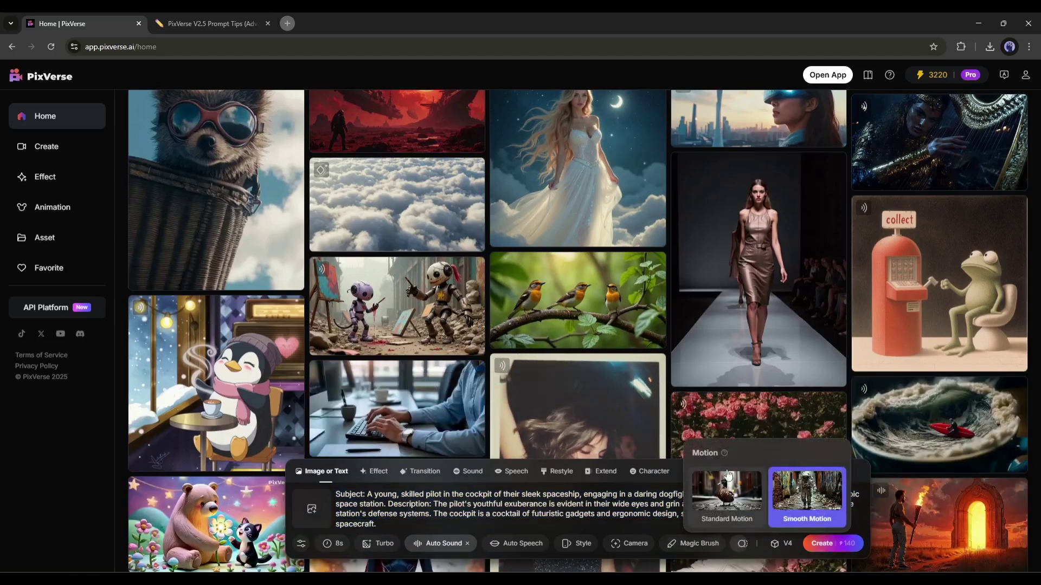
pyautogui.click(734, 514)
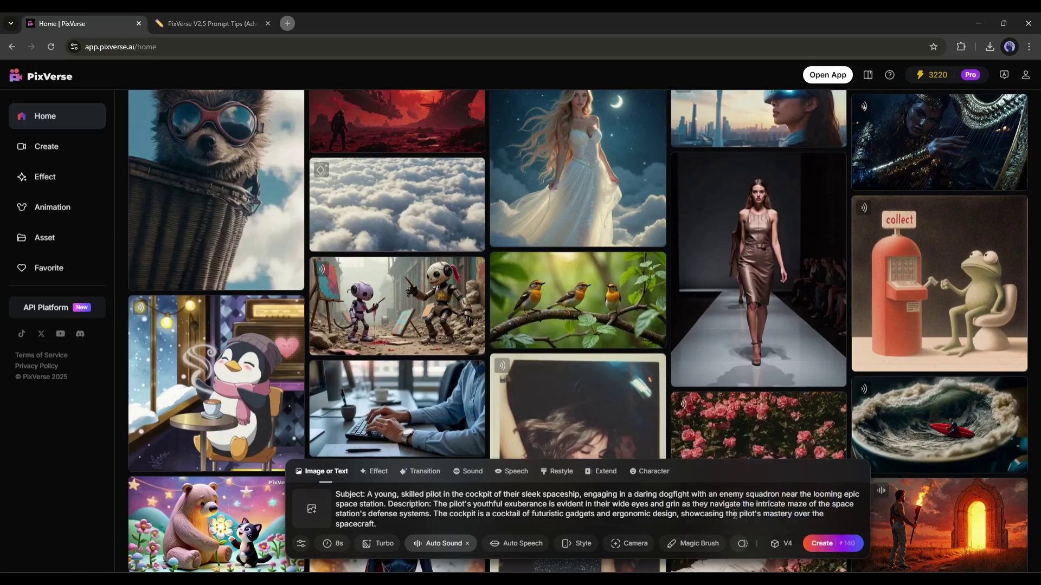
pyautogui.click(770, 545)
pyautogui.click(747, 417)
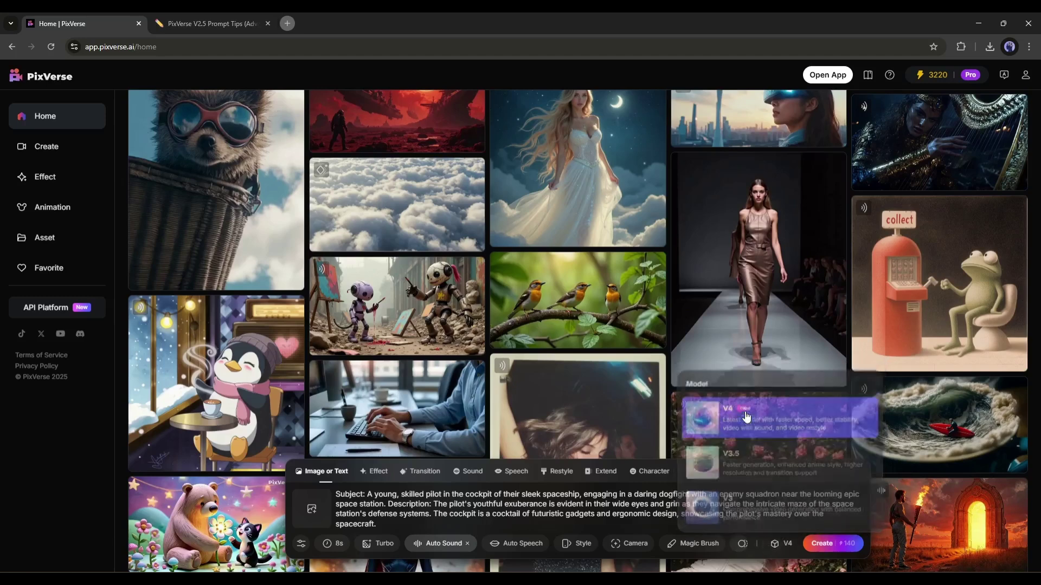
pyautogui.click(839, 545)
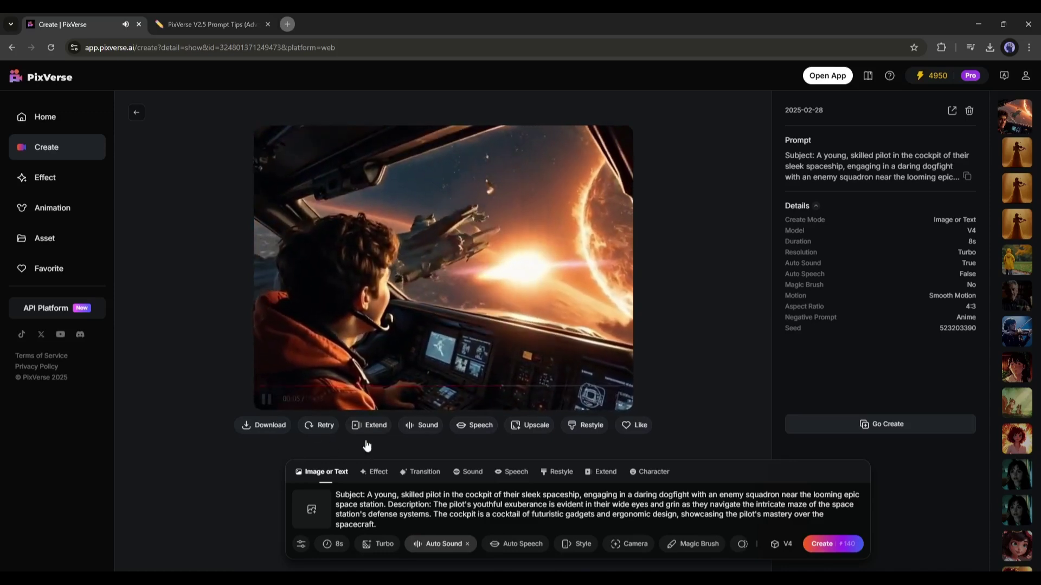
# Step: Switch the creation panel to extending the finished pilot video
pyautogui.click(356, 425)
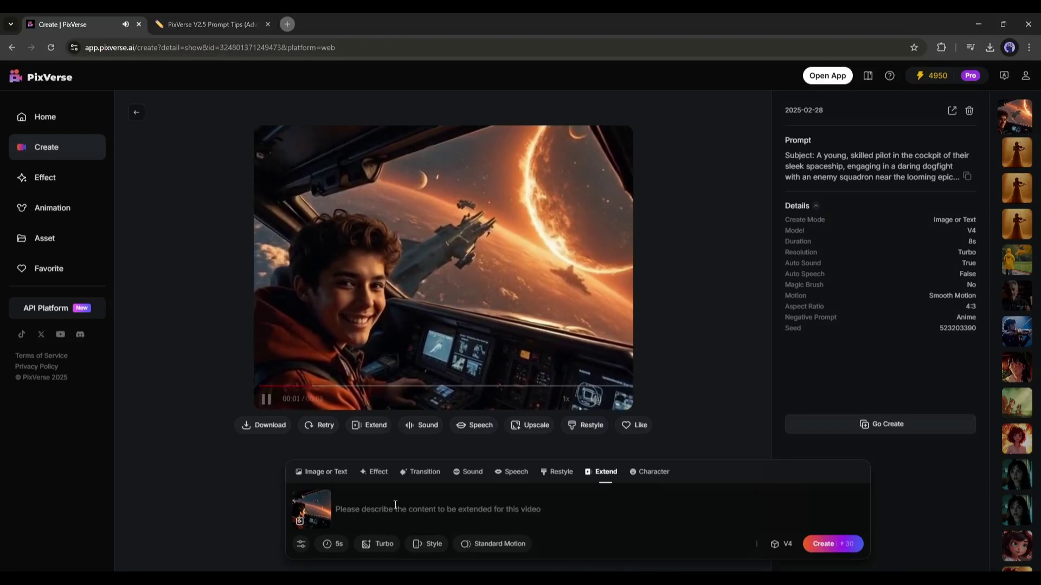
# Step: Extend the pilot video with the prompt 'spaceship blast' in Smooth Motion and generate it
pyautogui.click(368, 504)
pyautogui.write('spaceship blast')
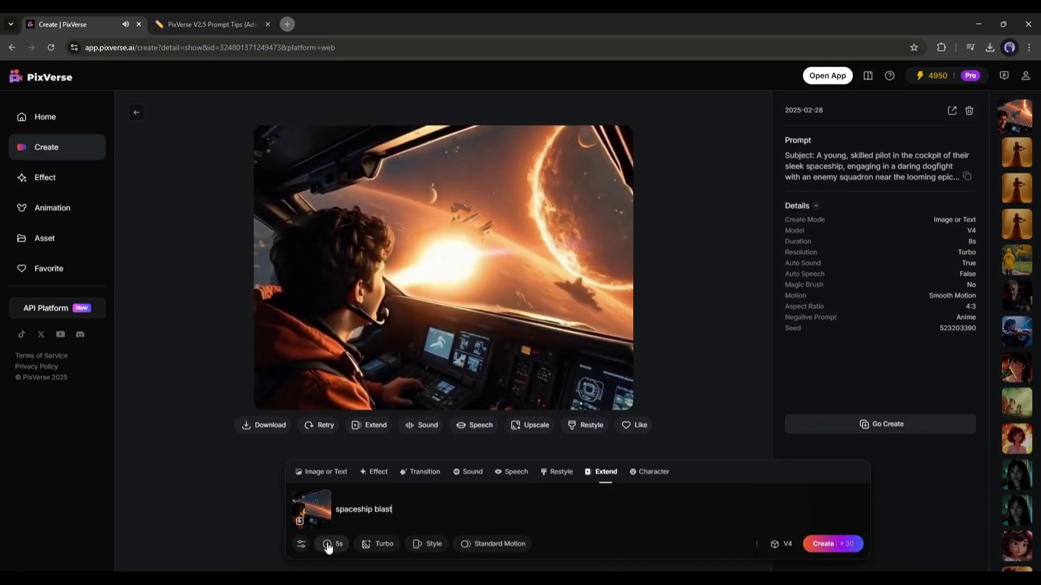
pyautogui.click(301, 543)
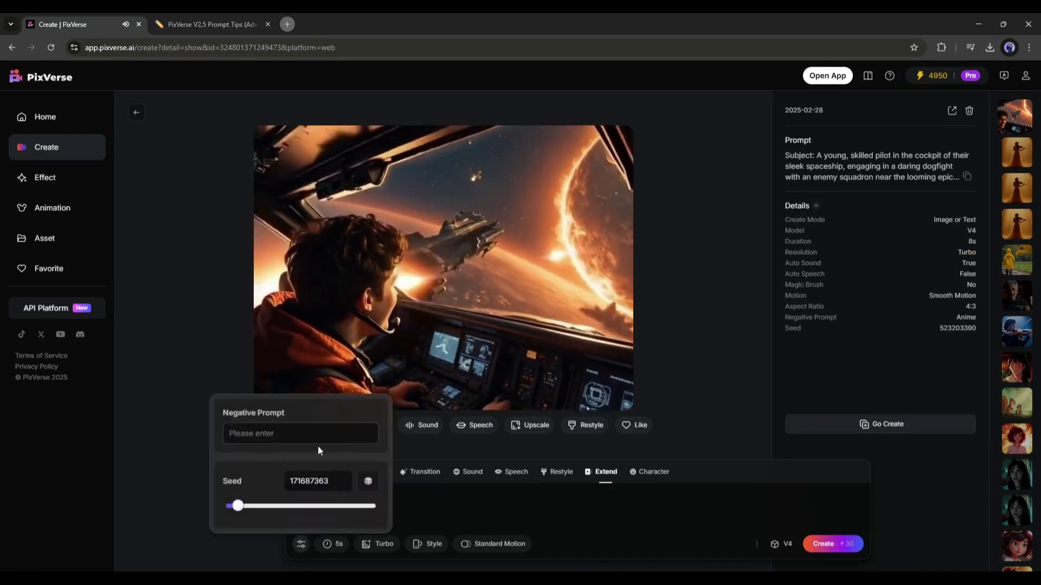
pyautogui.click(339, 545)
pyautogui.click(367, 546)
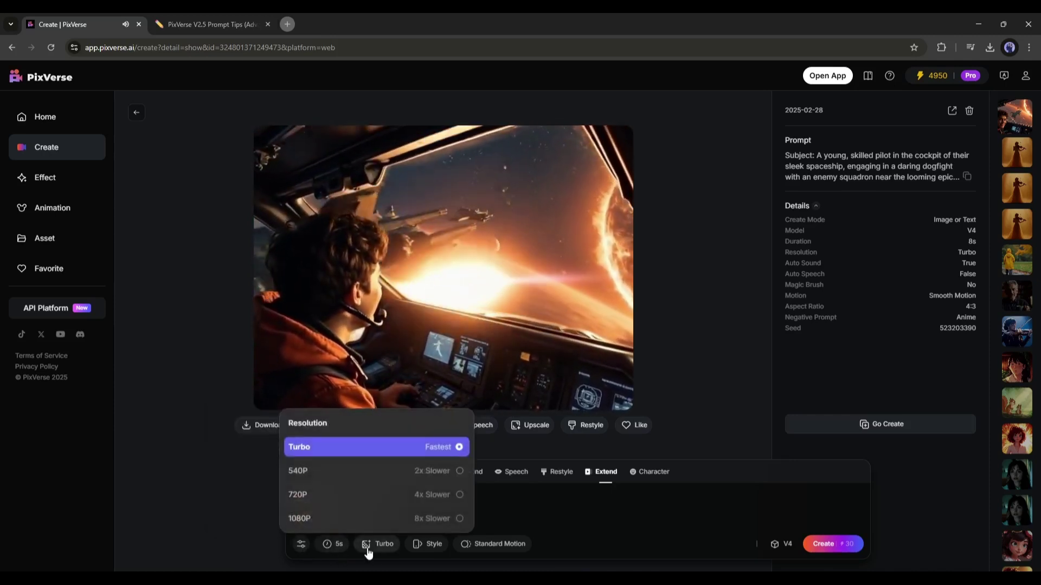
pyautogui.click(420, 545)
pyautogui.click(478, 545)
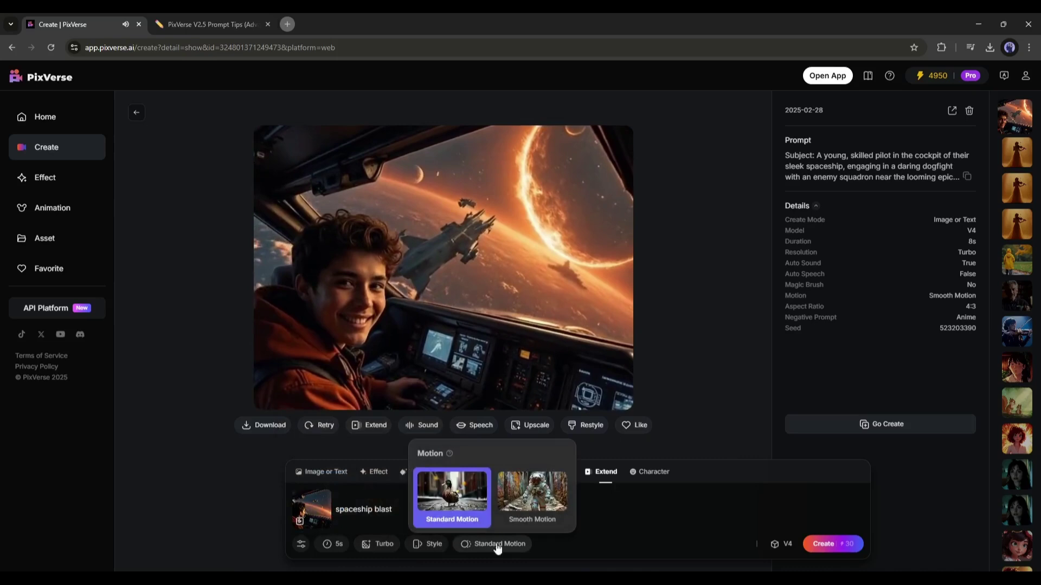
pyautogui.click(533, 493)
pyautogui.click(841, 544)
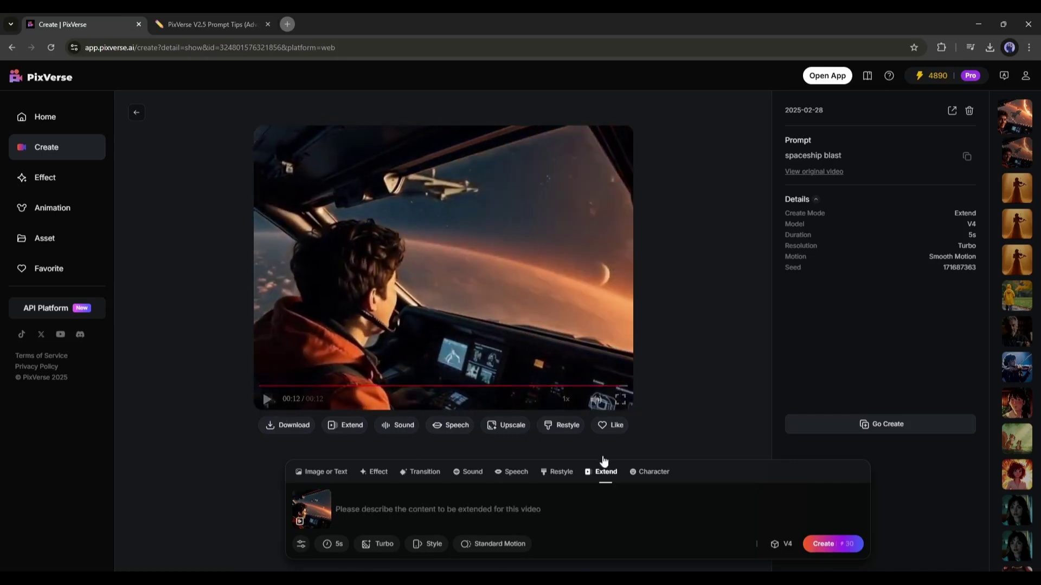
# Step: Look at the Character picker, then switch the panel to adding speech to the extended video
pyautogui.click(654, 473)
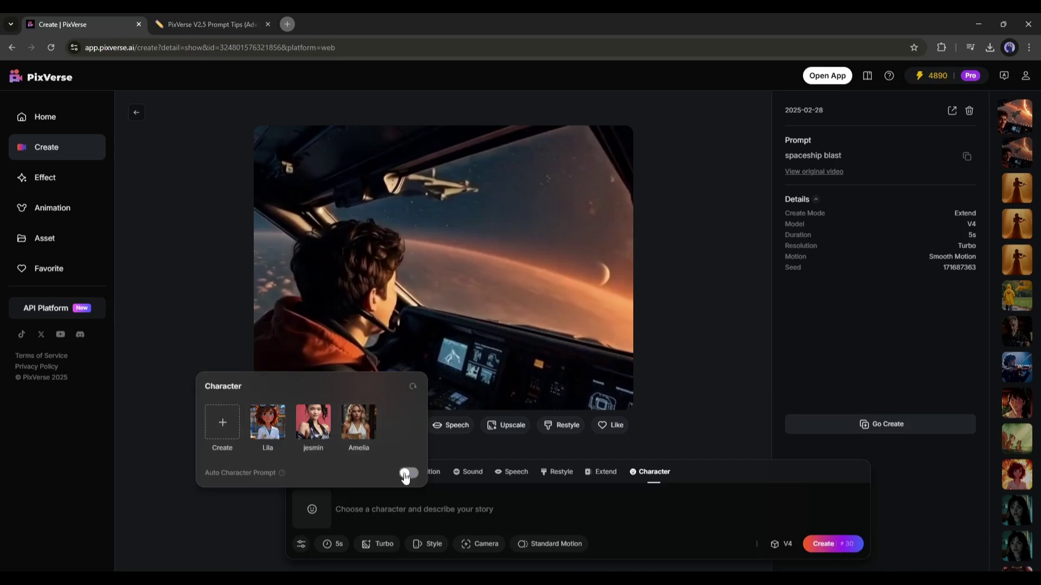
pyautogui.click(599, 498)
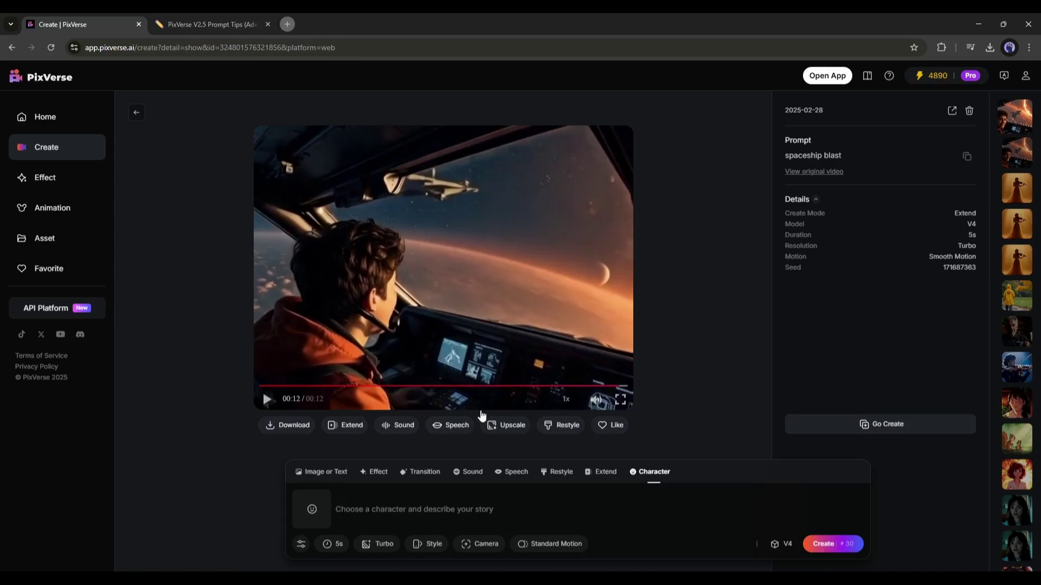
pyautogui.click(444, 427)
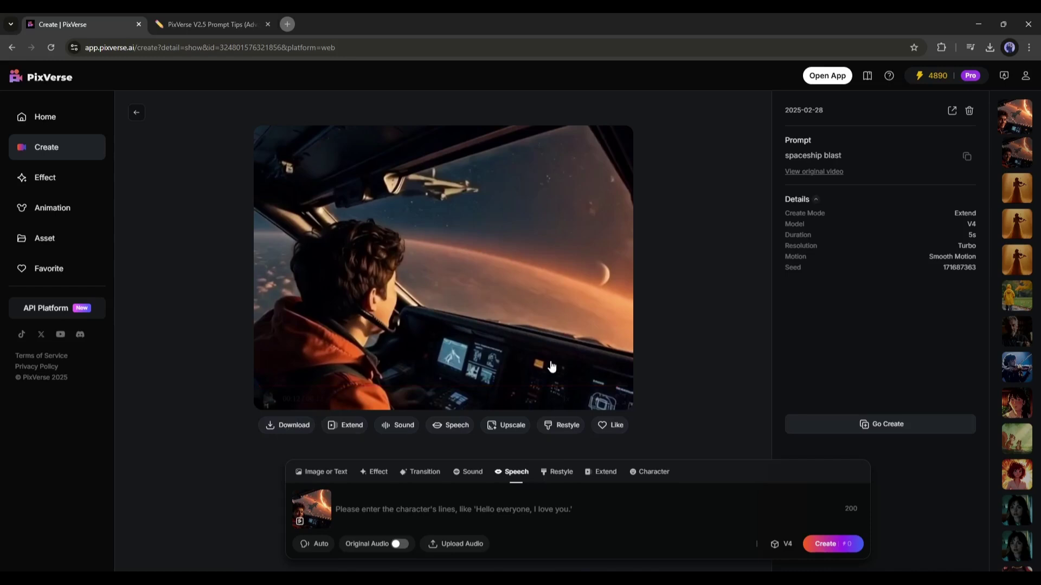
# Step: Upscale the extended video for 130 credits, then watch its original video full screen
pyautogui.click(509, 425)
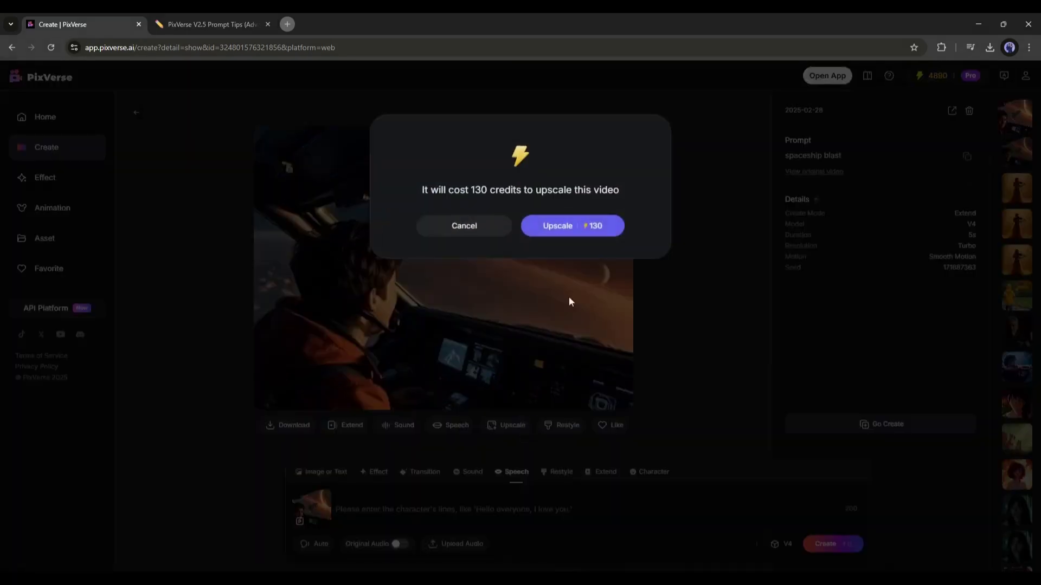
pyautogui.click(590, 228)
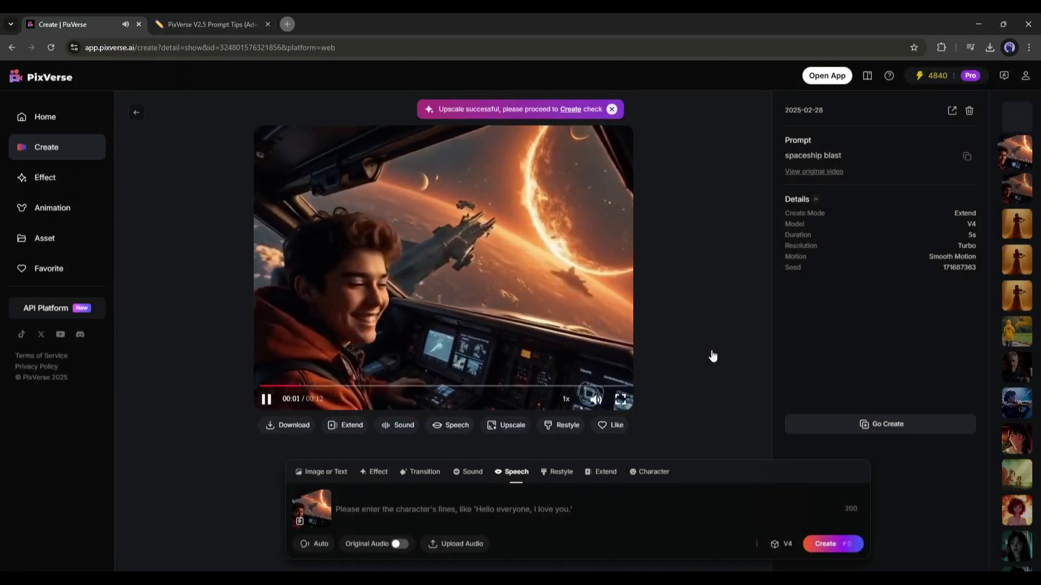
pyautogui.click(1006, 191)
pyautogui.click(620, 400)
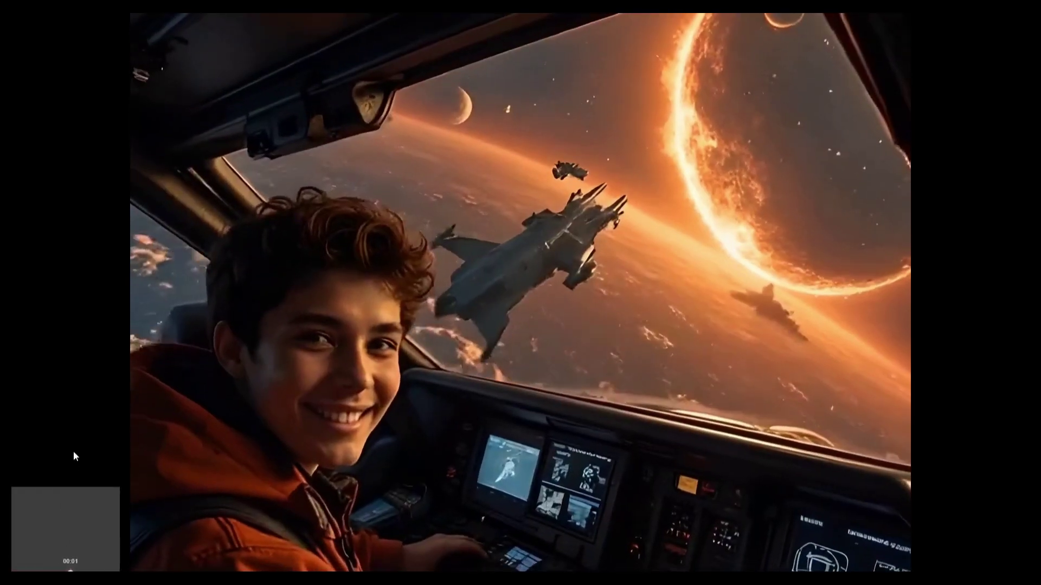
pyautogui.press('Escape')
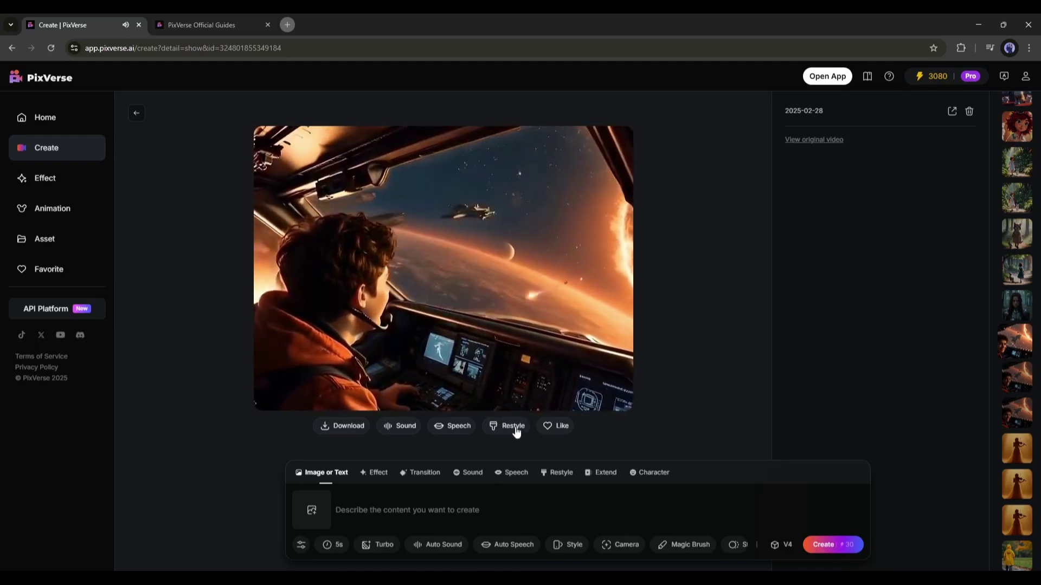
# Step: Restyle the AI Sweetheart video in Ghibli animation style, checking the seed settings
pyautogui.scroll(-1, 676, 291)
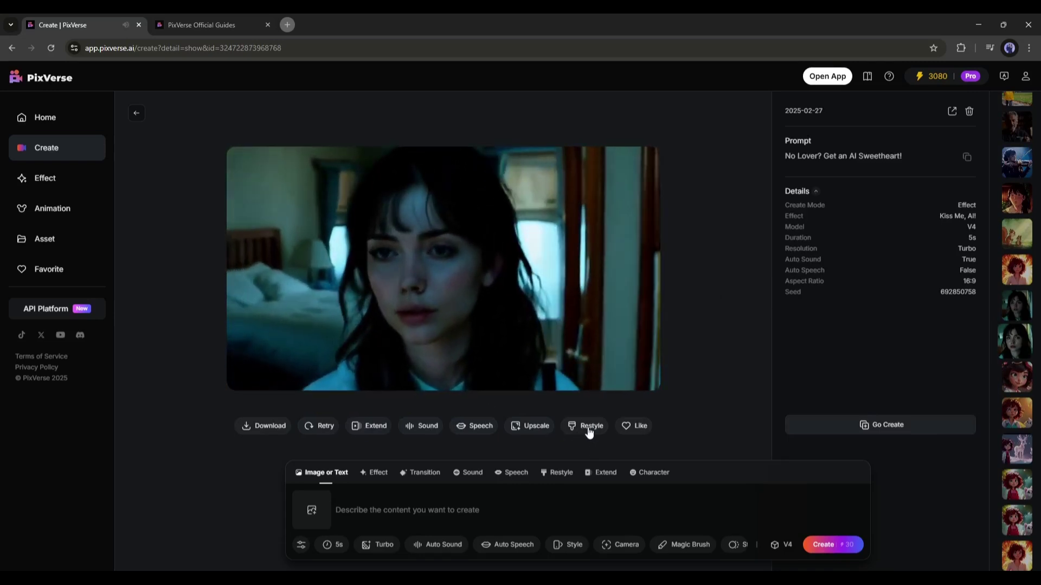
pyautogui.click(589, 430)
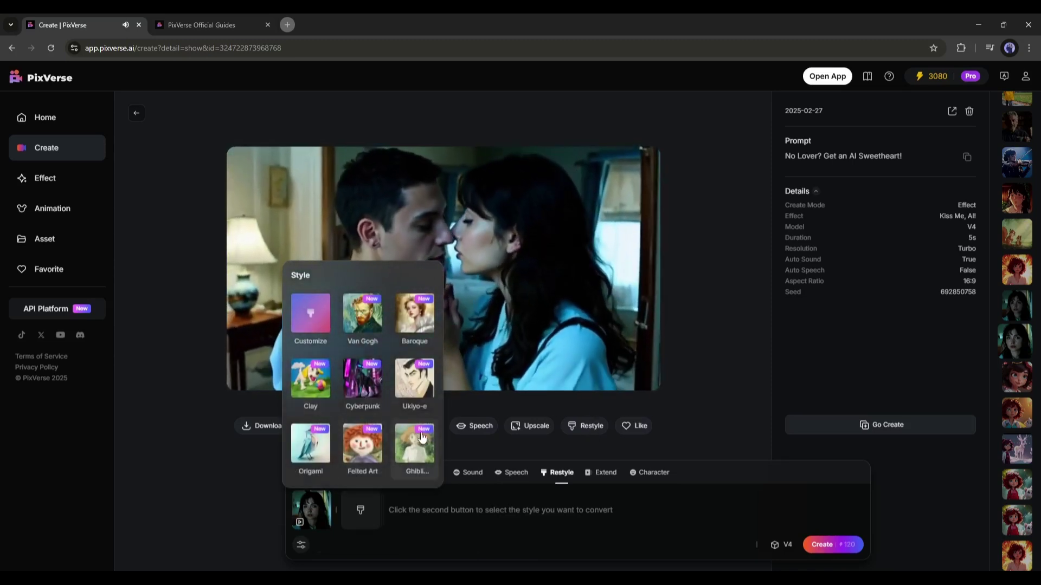
pyautogui.click(409, 453)
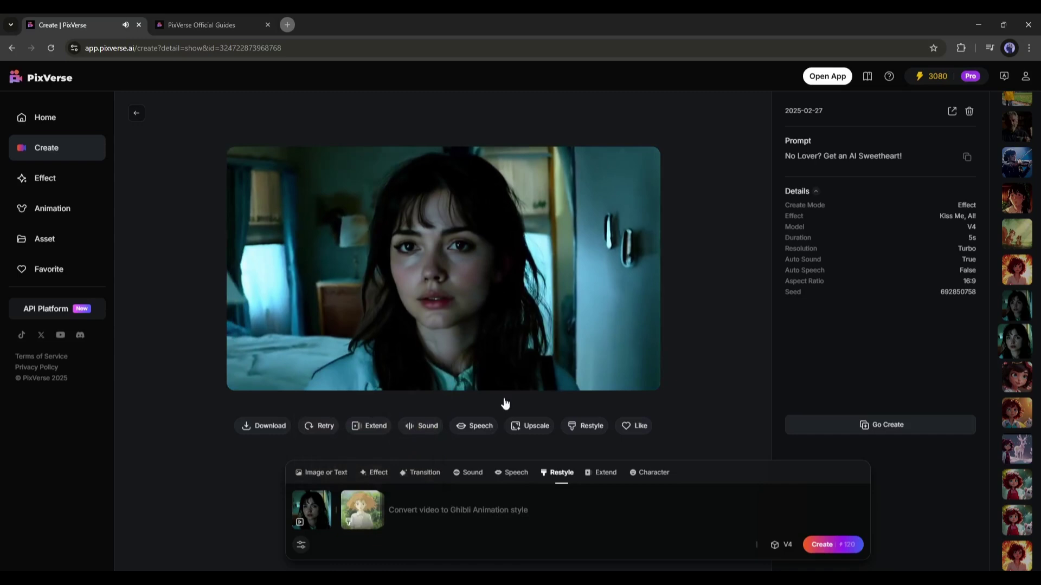
pyautogui.click(308, 546)
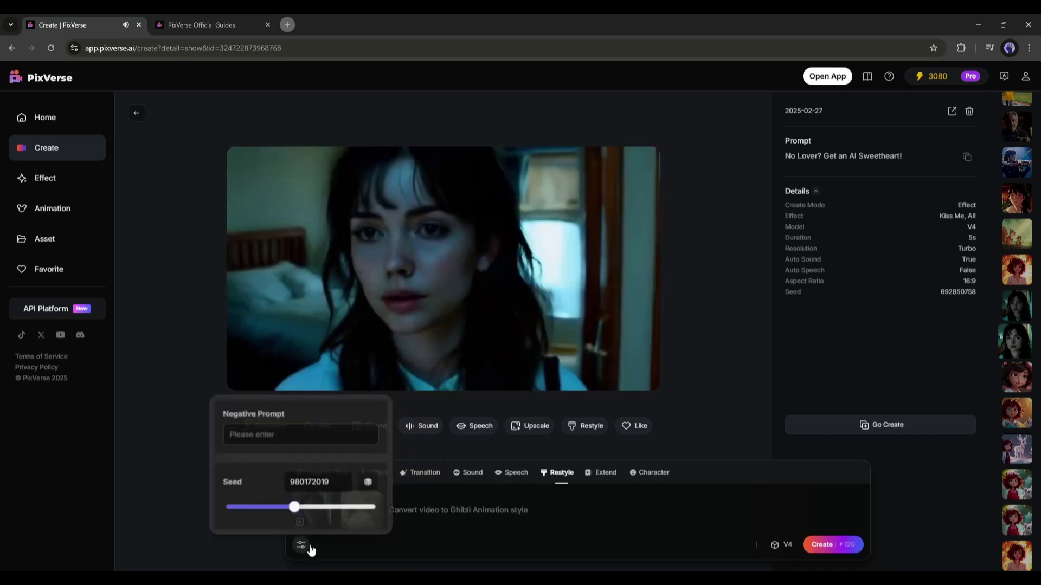
pyautogui.click(426, 548)
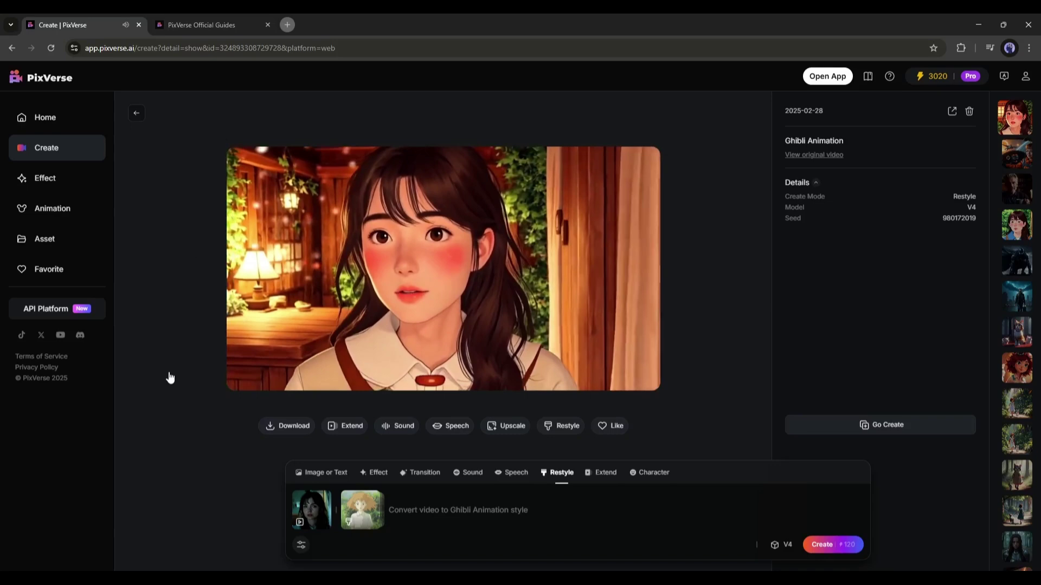
# Step: Restyle an uploaded local video in Ghibli Animation style, then select the forest-warrior paragraph in the notes
pyautogui.click(326, 472)
pyautogui.click(561, 472)
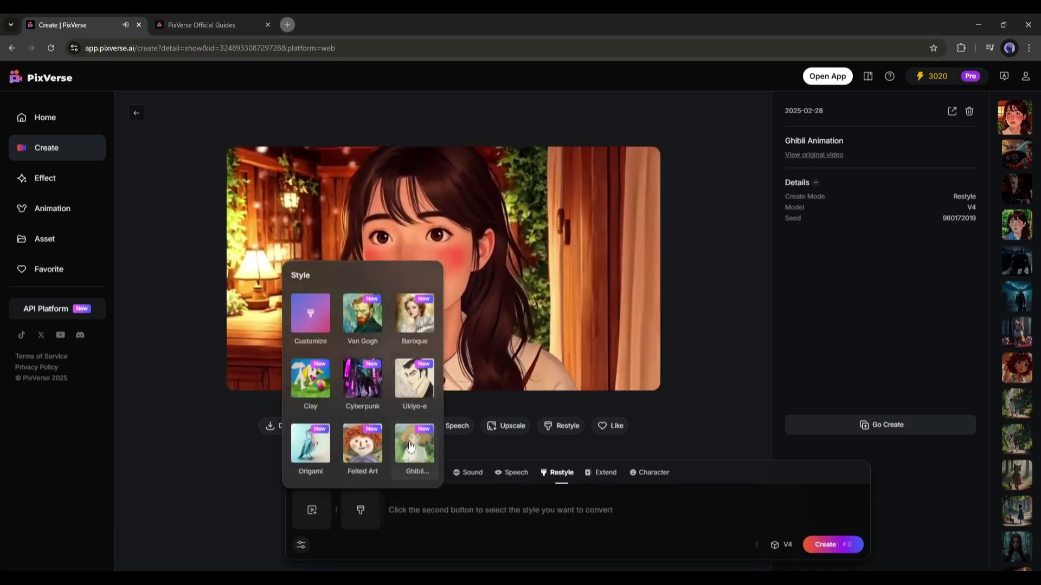
pyautogui.click(414, 443)
pyautogui.click(313, 512)
pyautogui.click(303, 447)
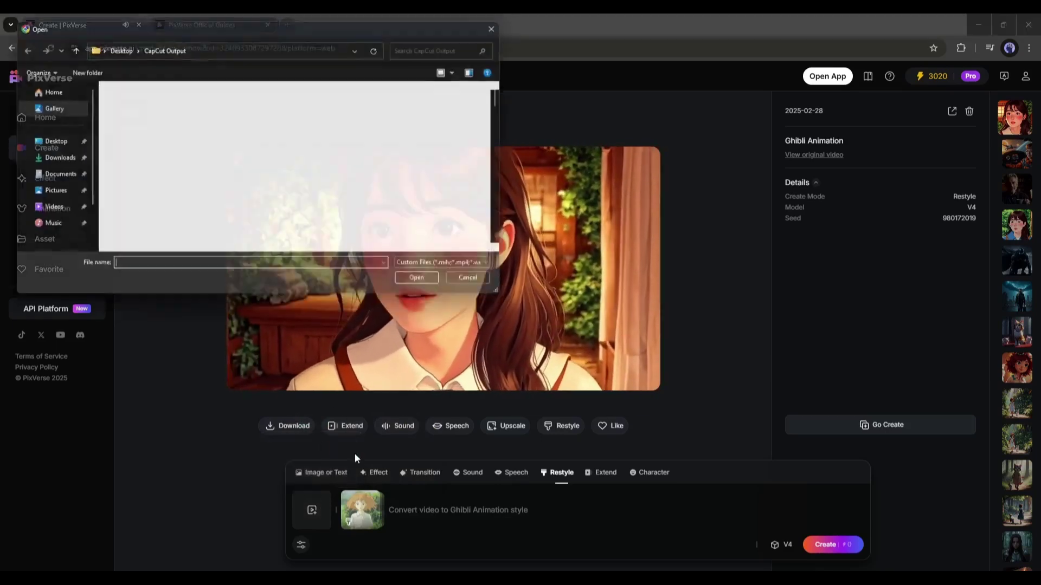
pyautogui.doubleClick(394, 214)
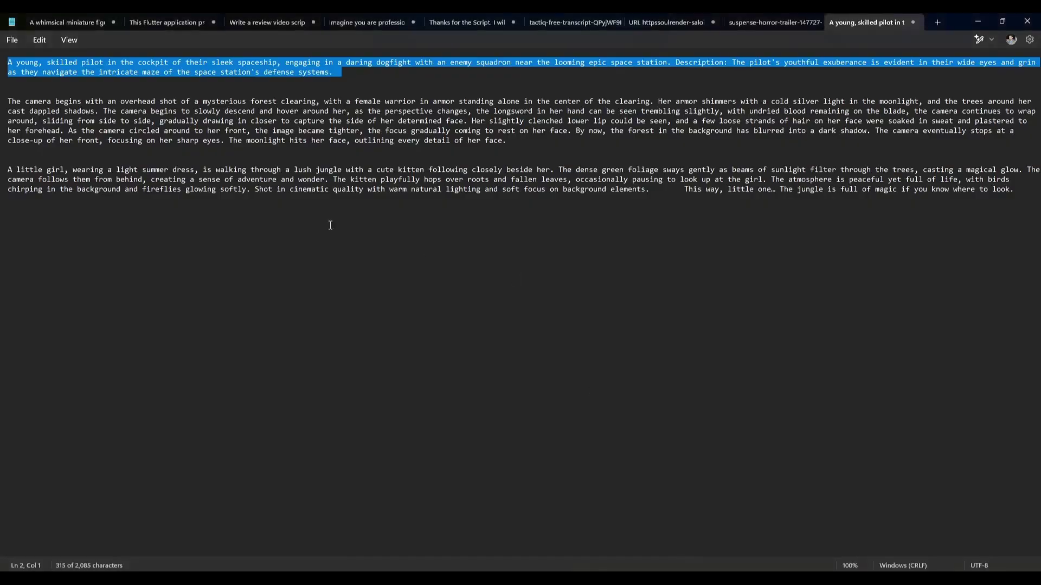
pyautogui.moveTo(9, 97); pyautogui.dragTo(507, 141)
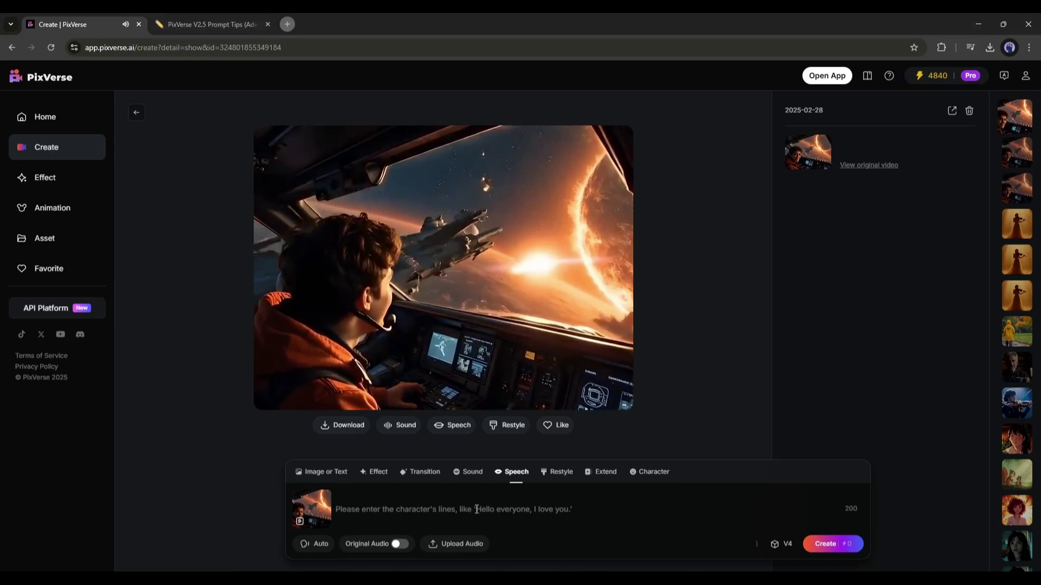
# Step: Replace the text-to-video prompt with the pasted forest-warrior description
pyautogui.click(325, 472)
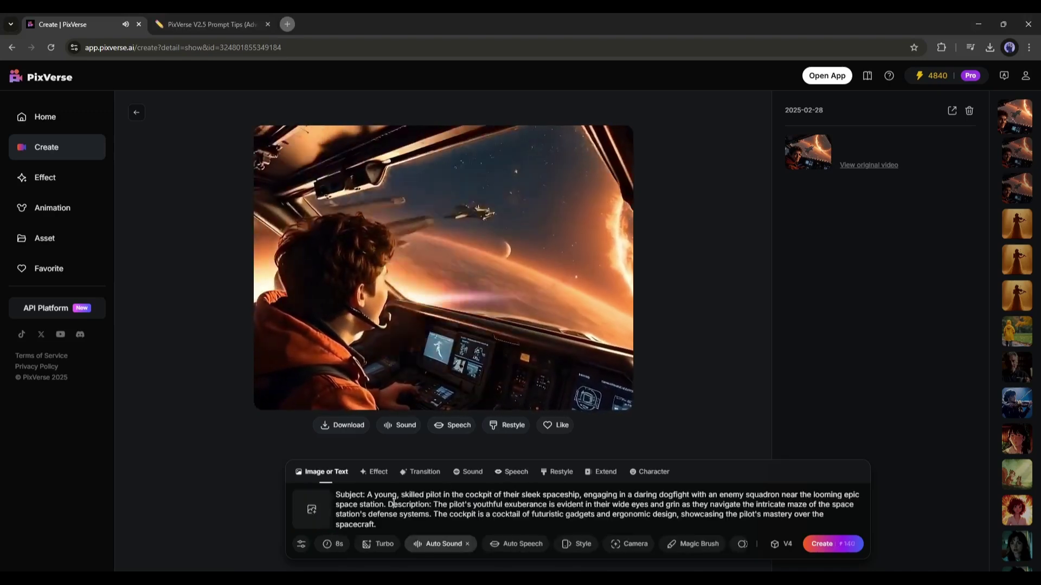
pyautogui.hotkey('ctrl', 'a')
pyautogui.hotkey('ctrl', 'v')
pyautogui.hotkey('ctrl', 'a')
pyautogui.press('BackSpace')
pyautogui.hotkey('ctrl', 'v')
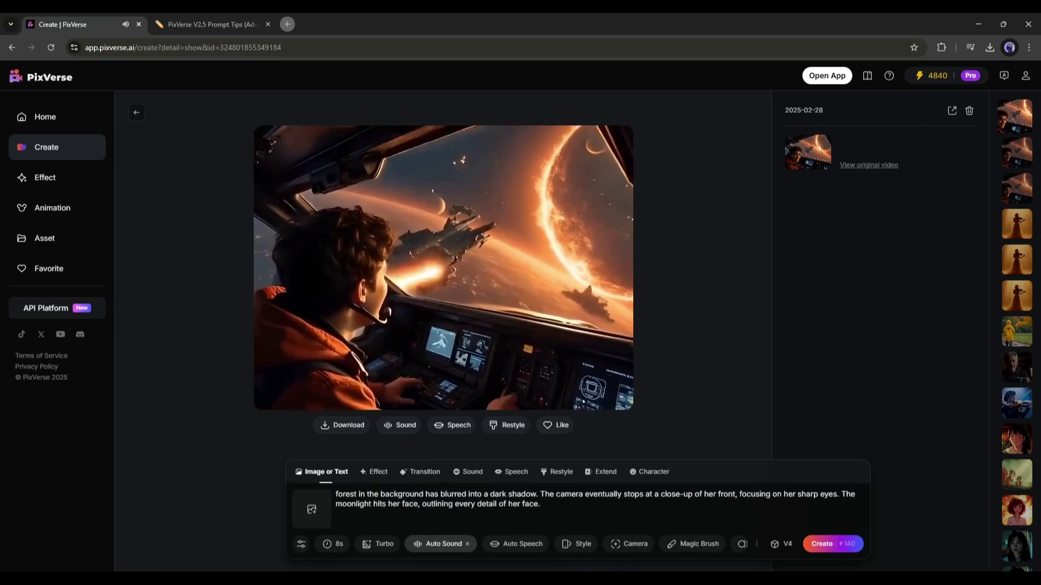
# Step: Generate the 8-second forest-warrior video and replay the result
pyautogui.click(301, 543)
pyautogui.click(333, 543)
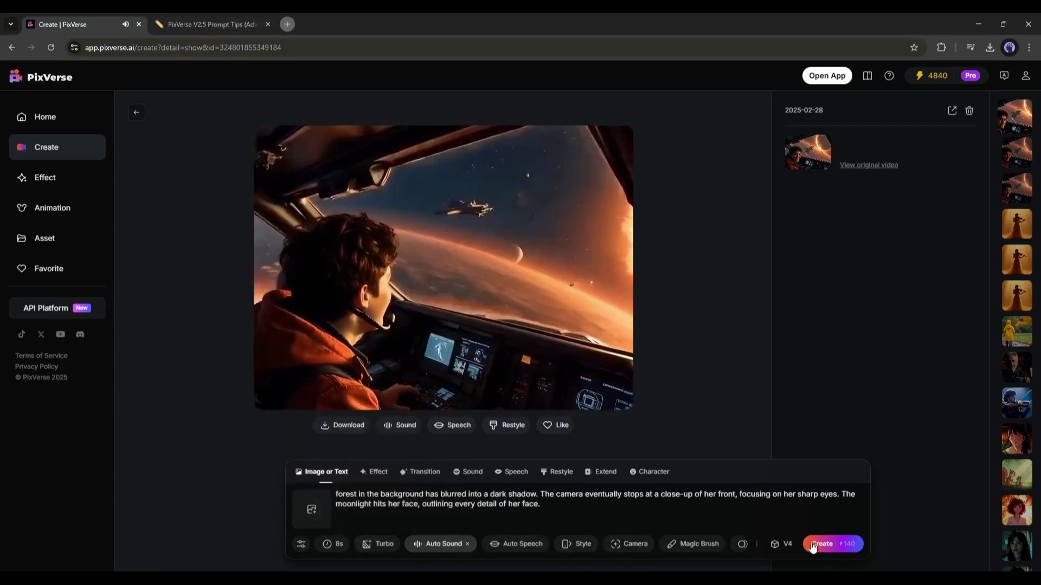
pyautogui.click(823, 544)
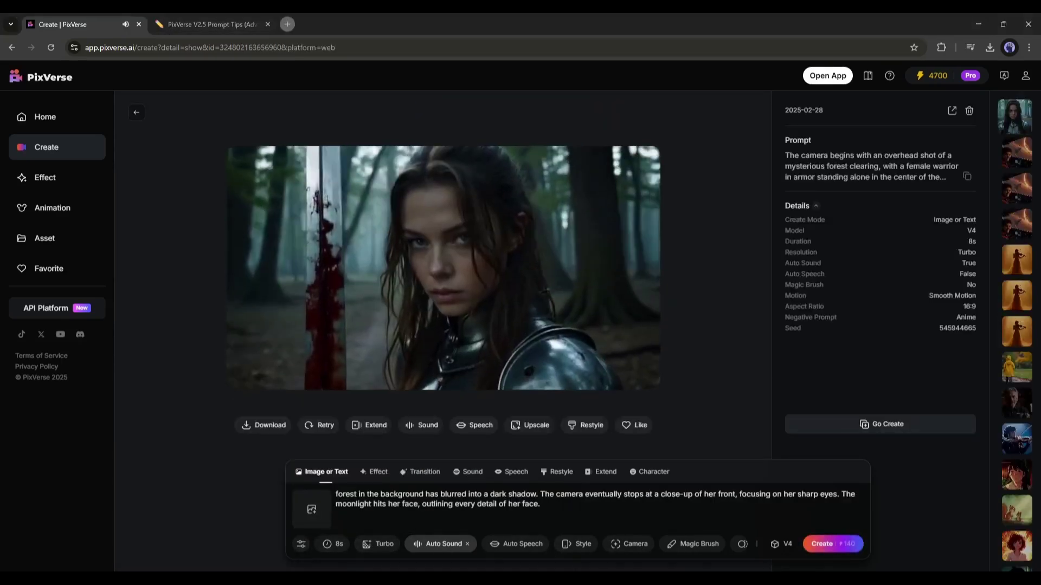
pyautogui.click(240, 365)
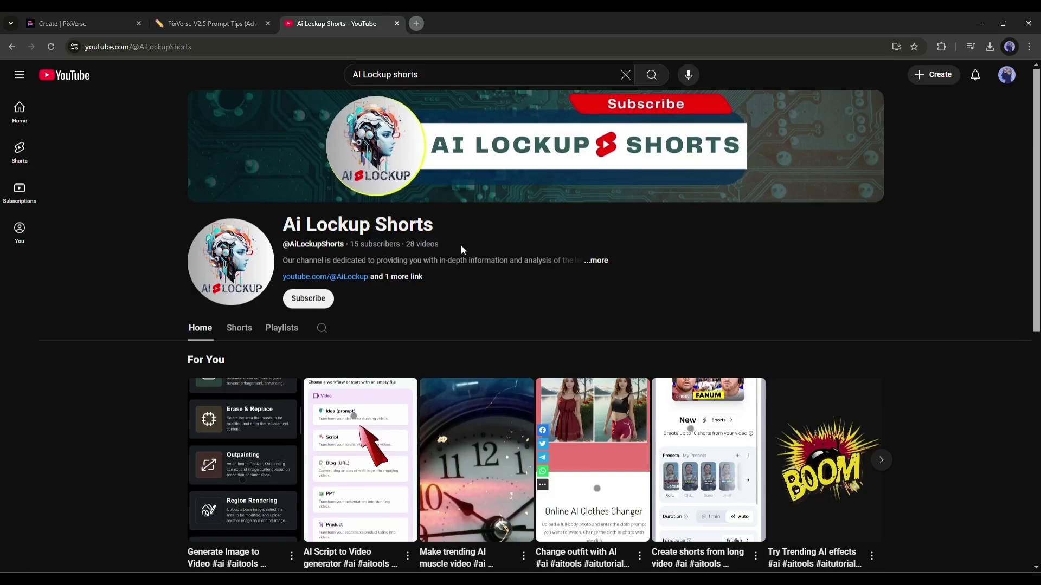
pyautogui.scroll(-8, 461, 249)
pyautogui.scroll(5, 437, 348)
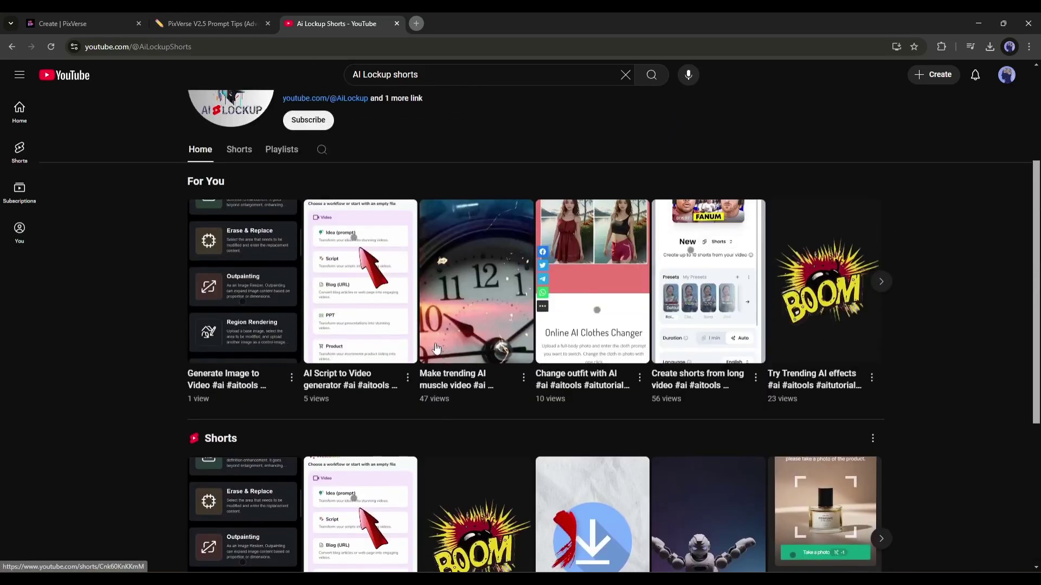
pyautogui.scroll(3, 437, 348)
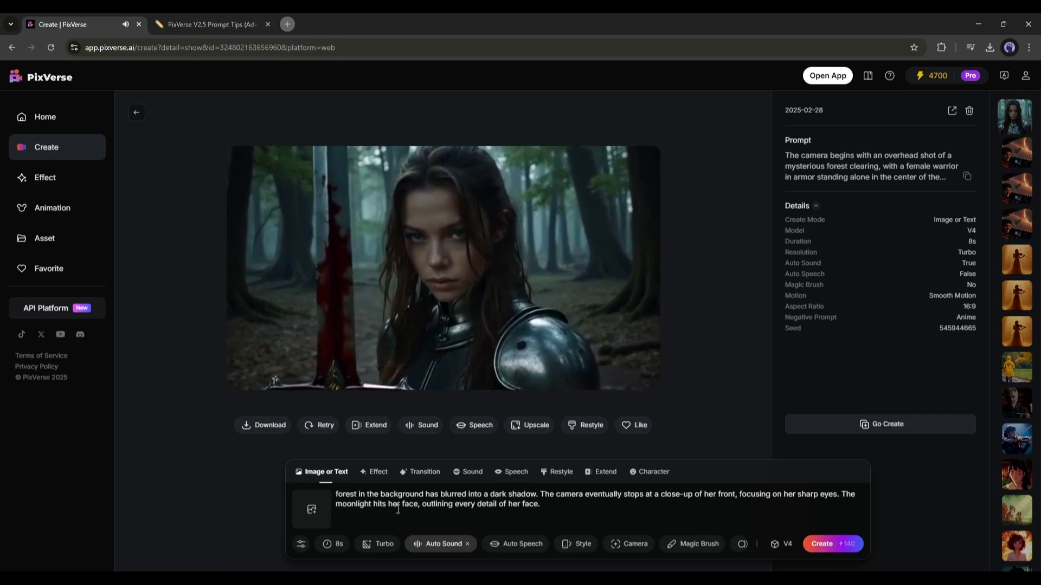
# Step: Replace the forest-warrior prompt with the girl-and-kitten jungle description
pyautogui.tripleClick(471, 501)
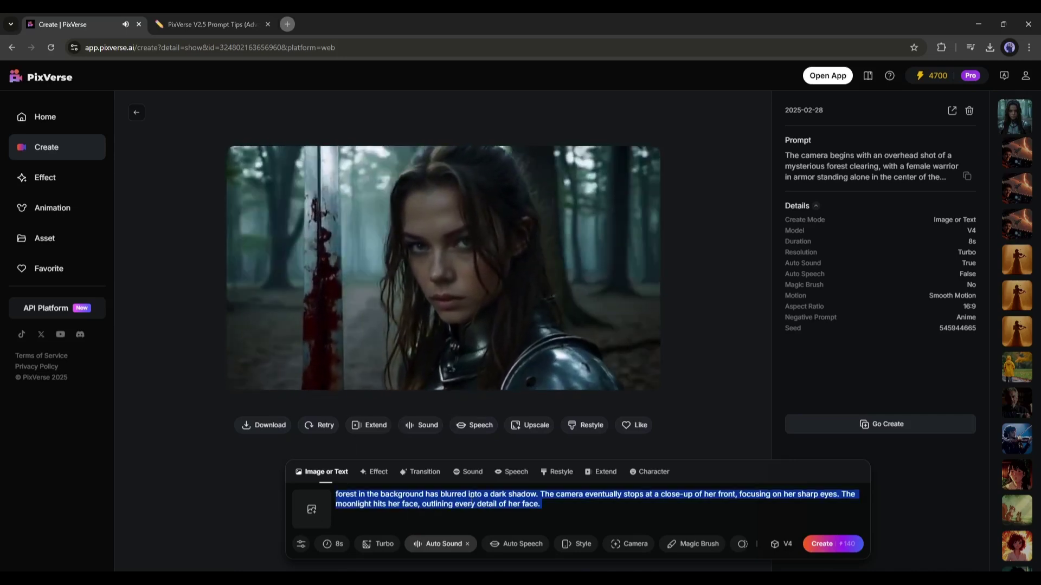
pyautogui.press('BackSpace')
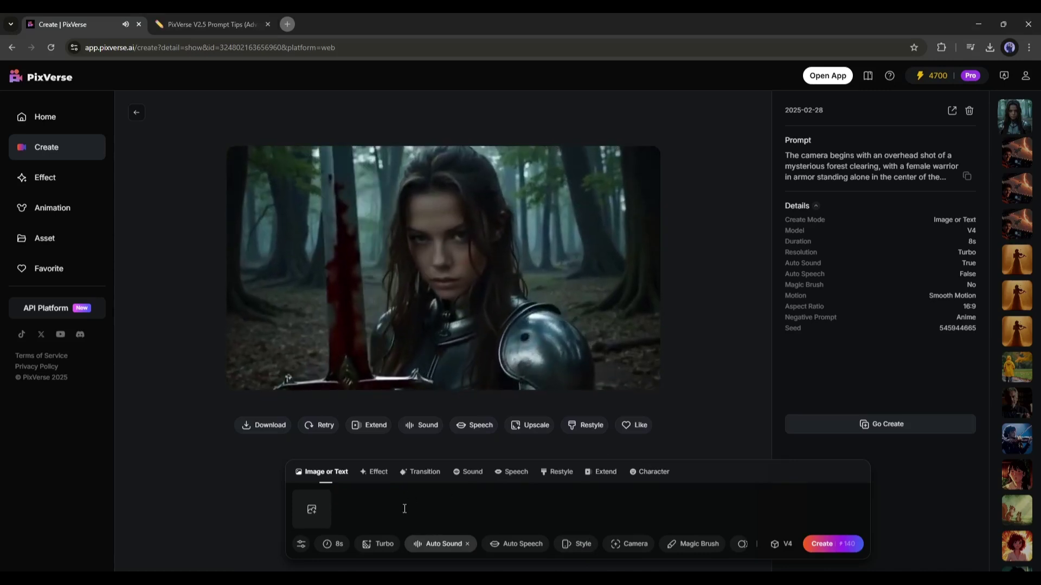
pyautogui.hotkey('ctrl', 'v')
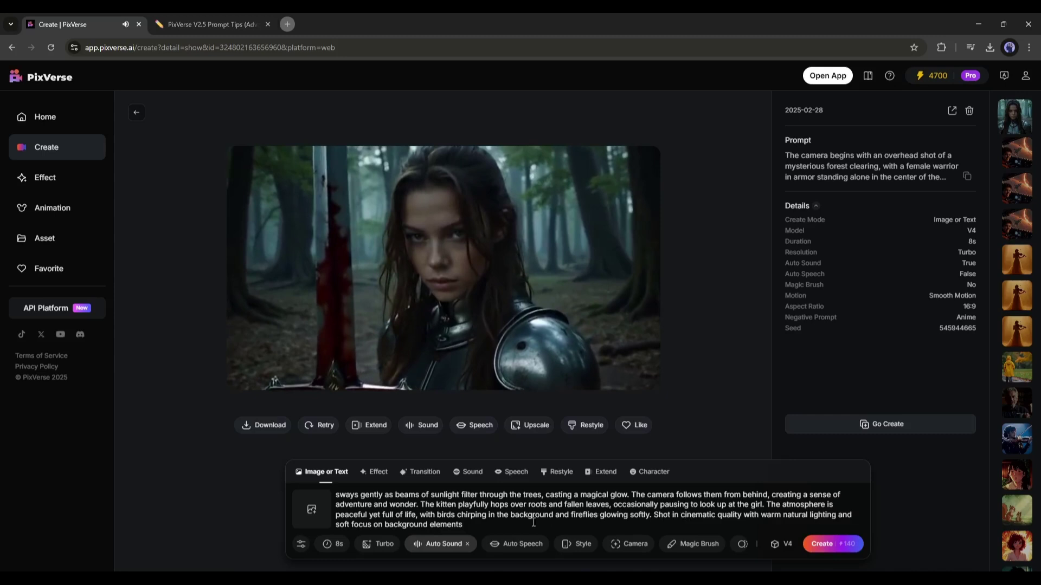
pyautogui.moveTo(533, 522); pyautogui.dragTo(477, 485)
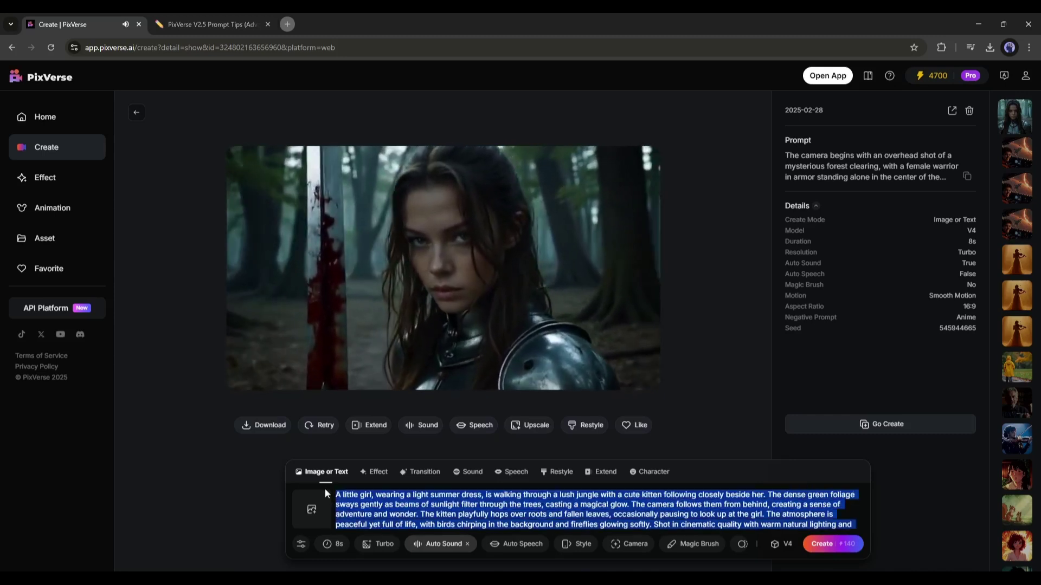
pyautogui.click(473, 499)
# Step: Remove the Anime negative prompt and check the clip duration options
pyautogui.click(301, 544)
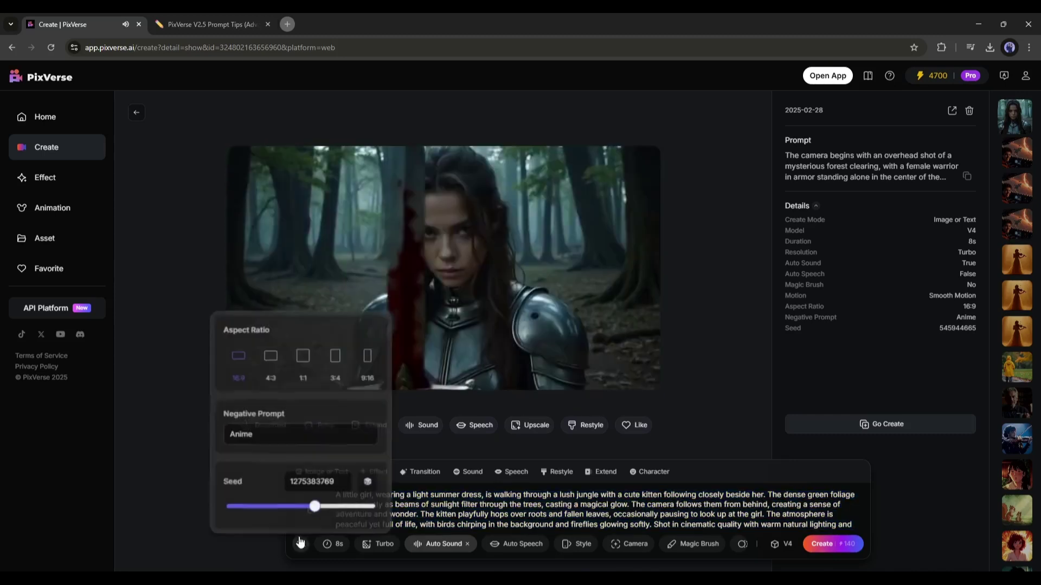
pyautogui.doubleClick(267, 433)
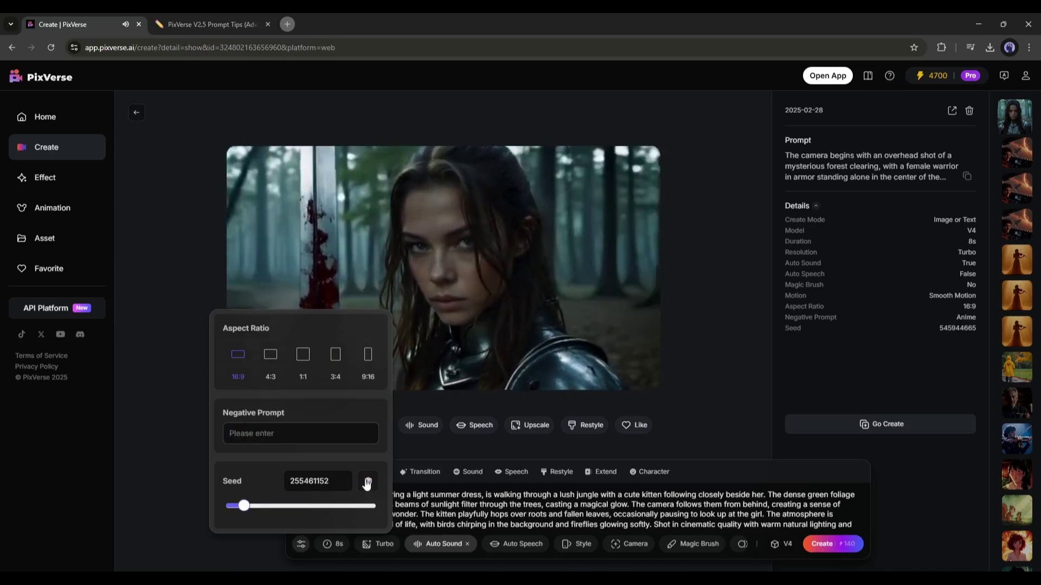
pyautogui.click(334, 544)
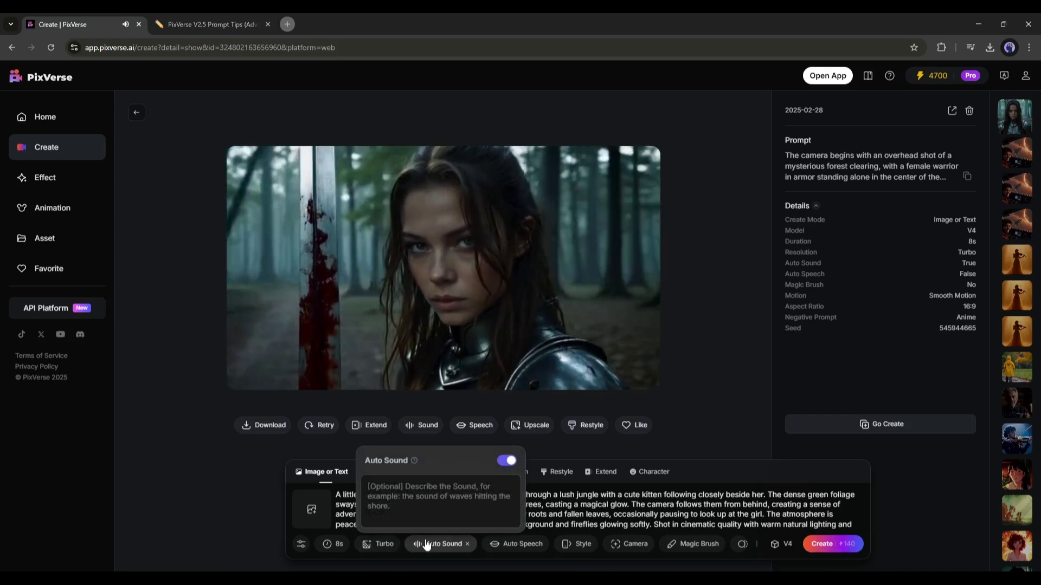
# Step: Add the girl's spoken line and give the speech the Julia voice
pyautogui.moveTo(526, 546)
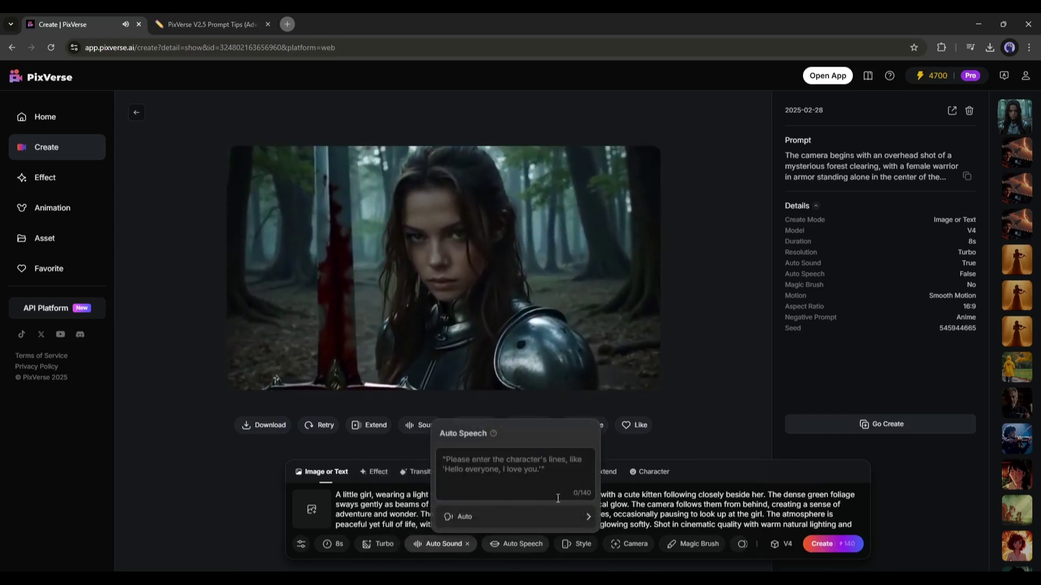
pyautogui.write('This way, little one… The jungle is full of magic if you know where to look.')
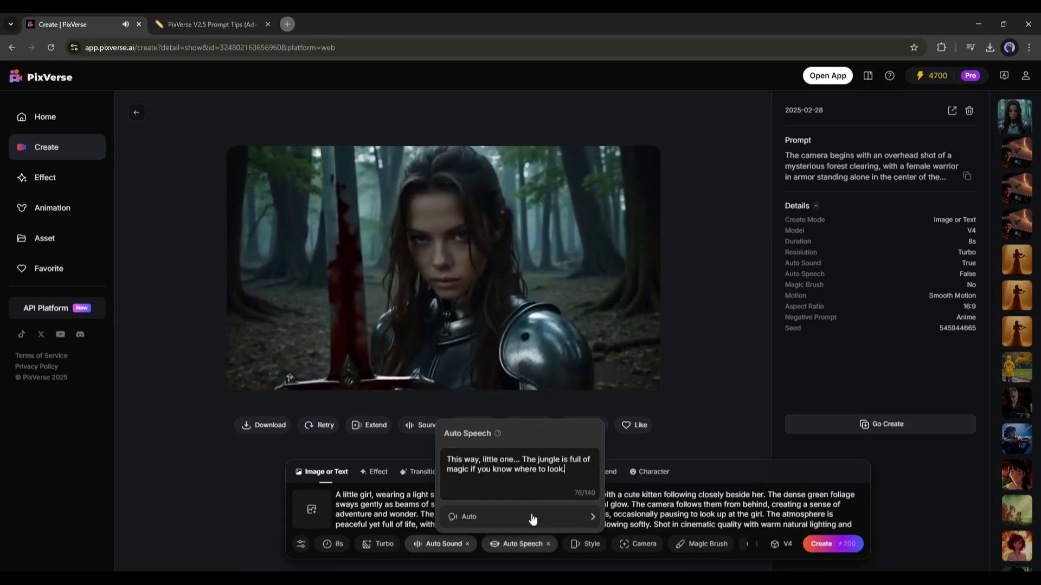
pyautogui.click(564, 521)
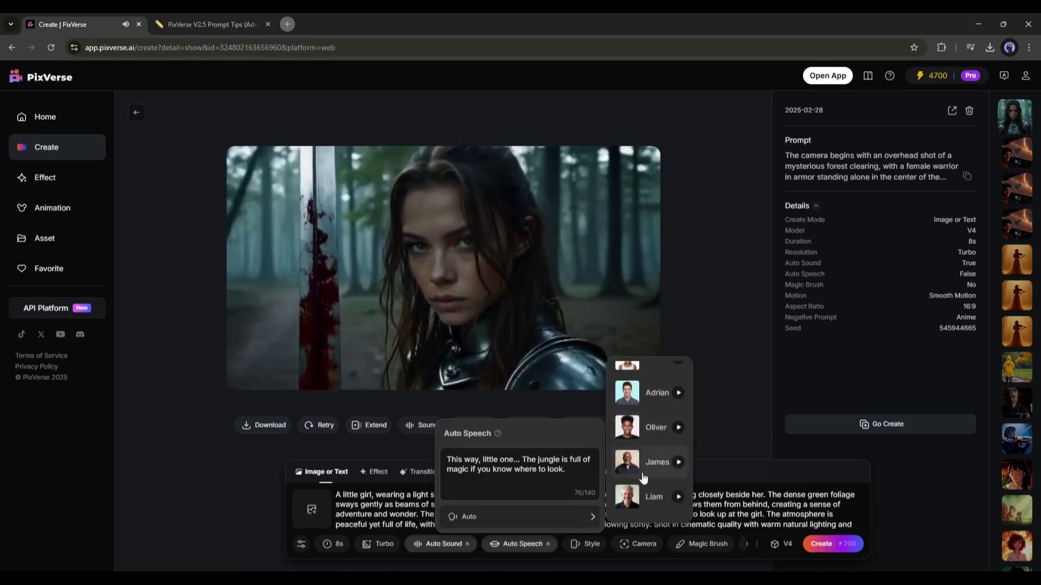
pyautogui.scroll(2, 650, 461)
pyautogui.scroll(-3, 659, 419)
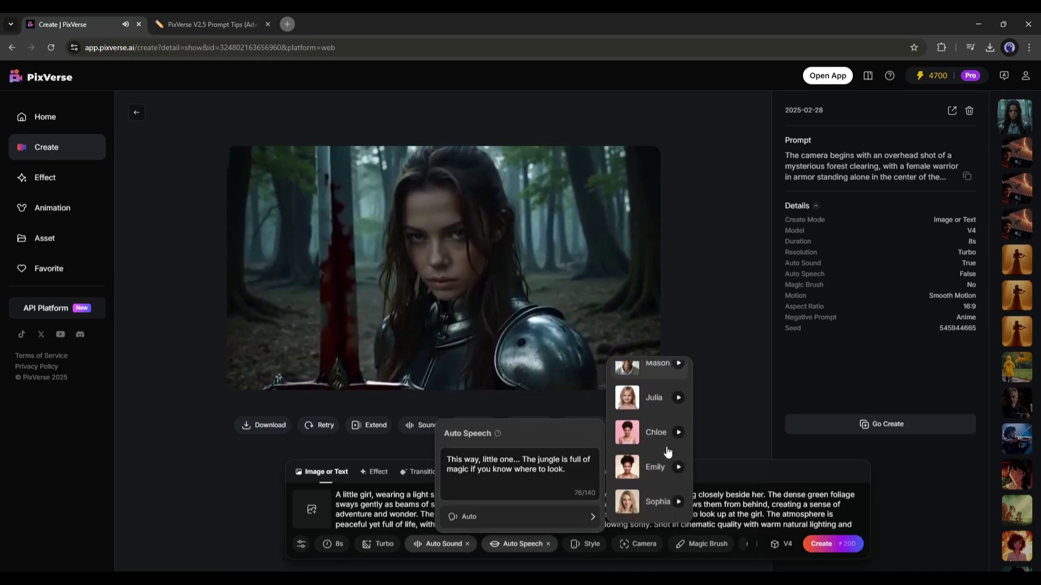
pyautogui.click(638, 496)
pyautogui.click(637, 497)
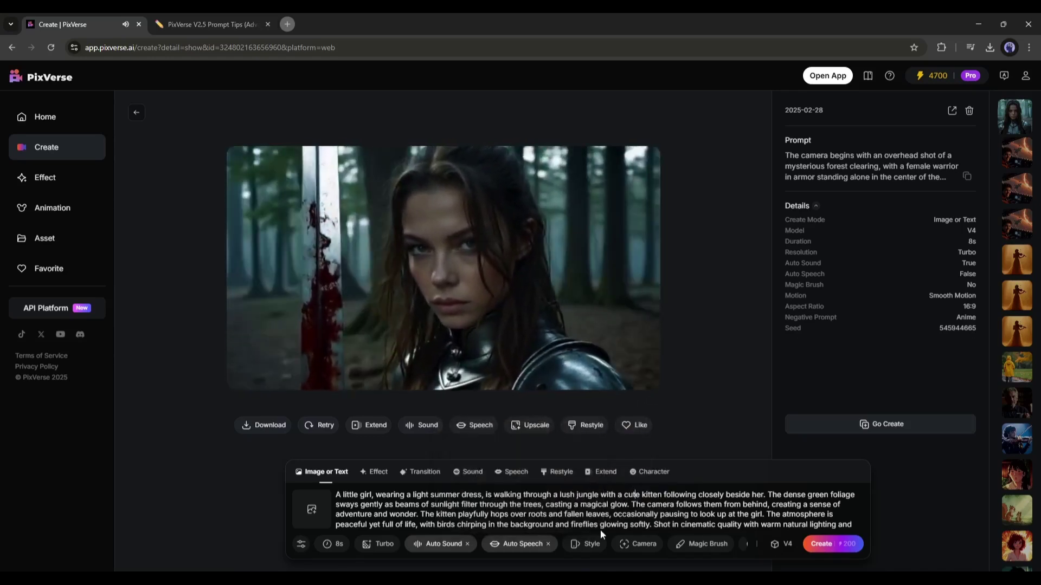
# Step: Apply the 3D Animation style and generate the girl-and-kitten video
pyautogui.click(586, 544)
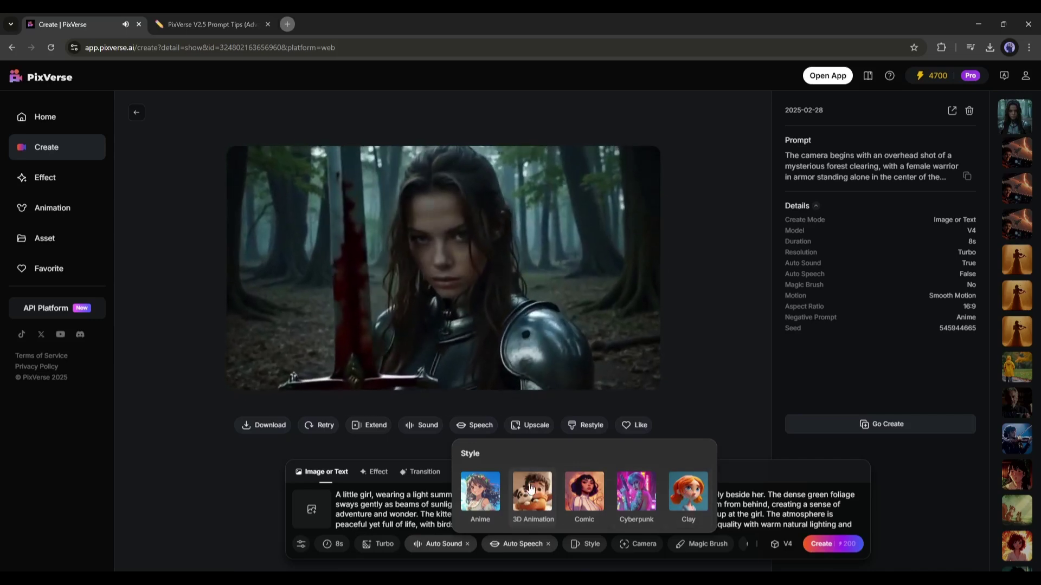
pyautogui.click(523, 492)
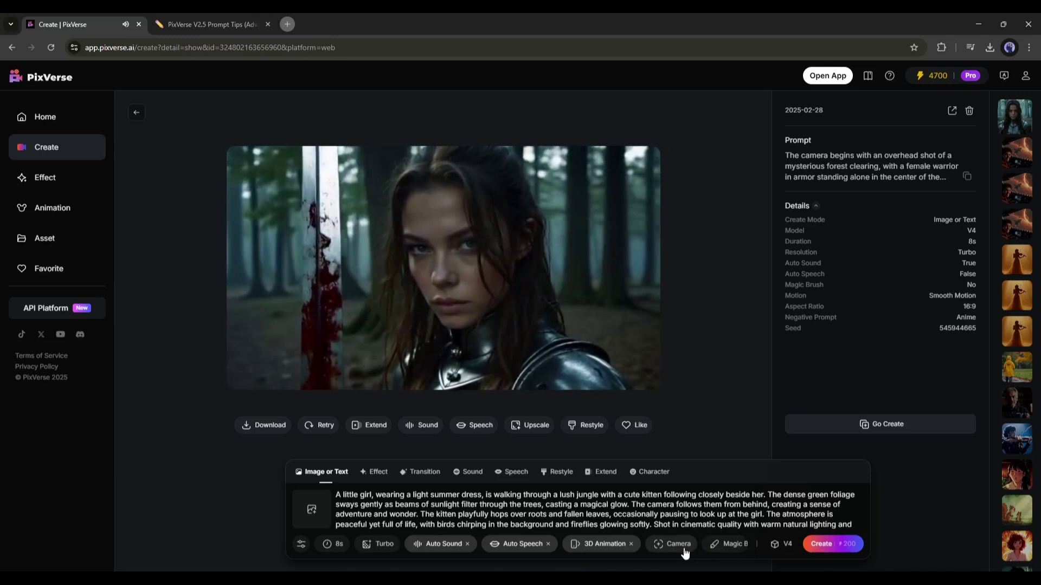
pyautogui.click(826, 544)
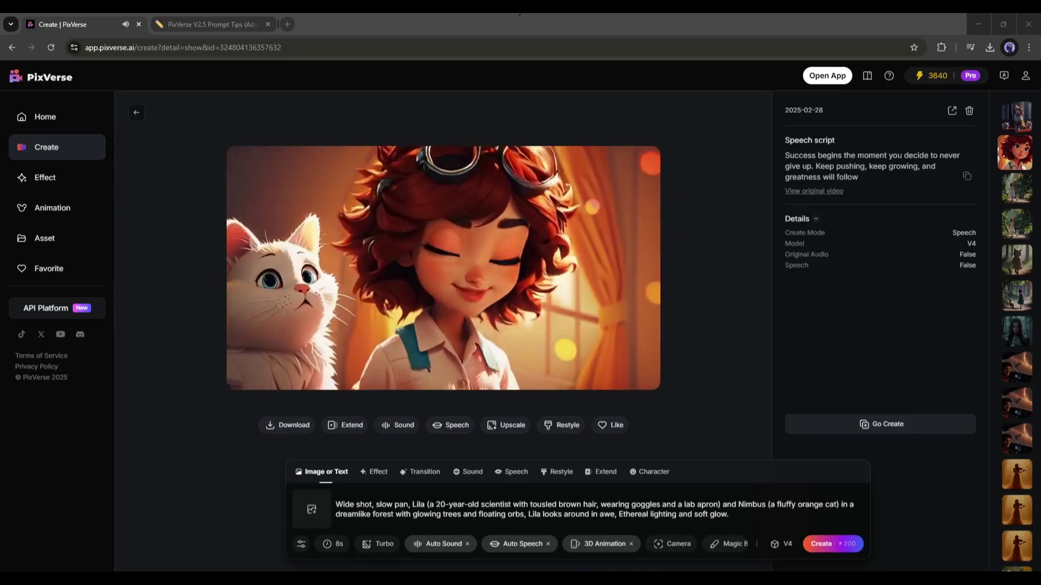
# Step: Return to the browser to view the girl-and-kitten speech video about never giving up
pyautogui.click(279, 474)
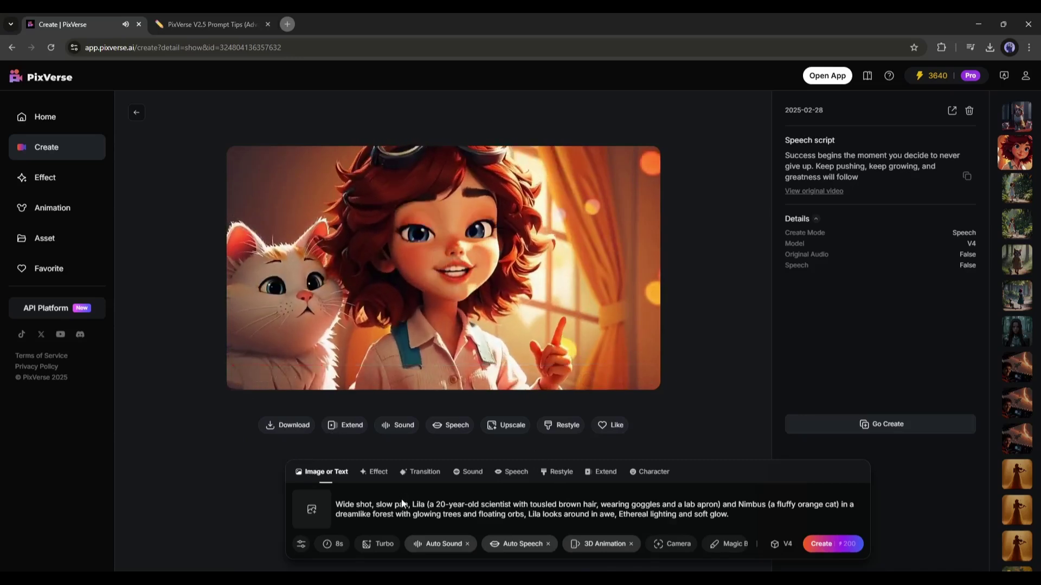
# Step: Clear the old prompt and upload the city-man photo as the source image
pyautogui.hotkey('ctrl', 'a')
pyautogui.press('BackSpace')
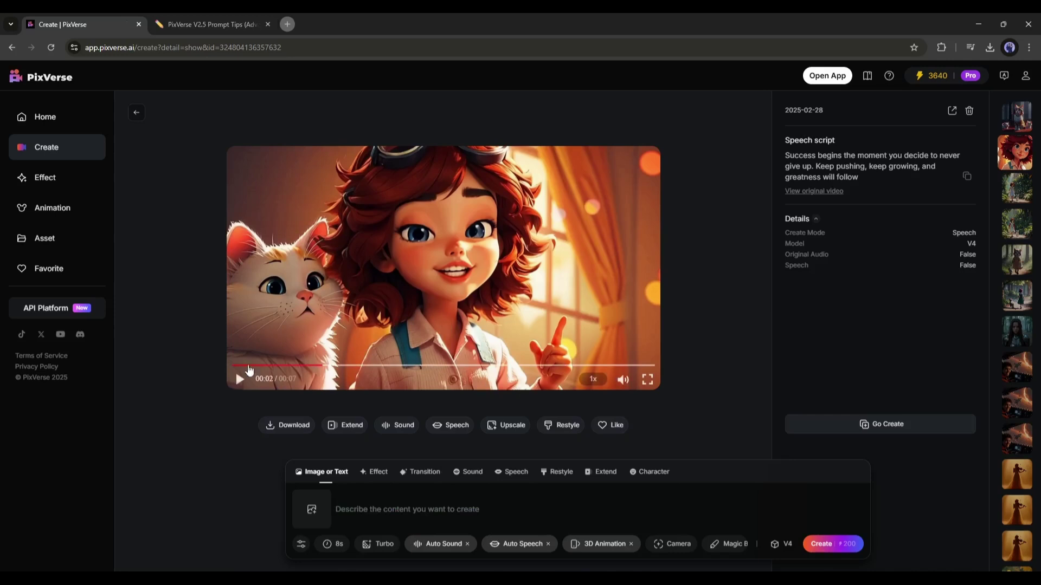
pyautogui.click(305, 512)
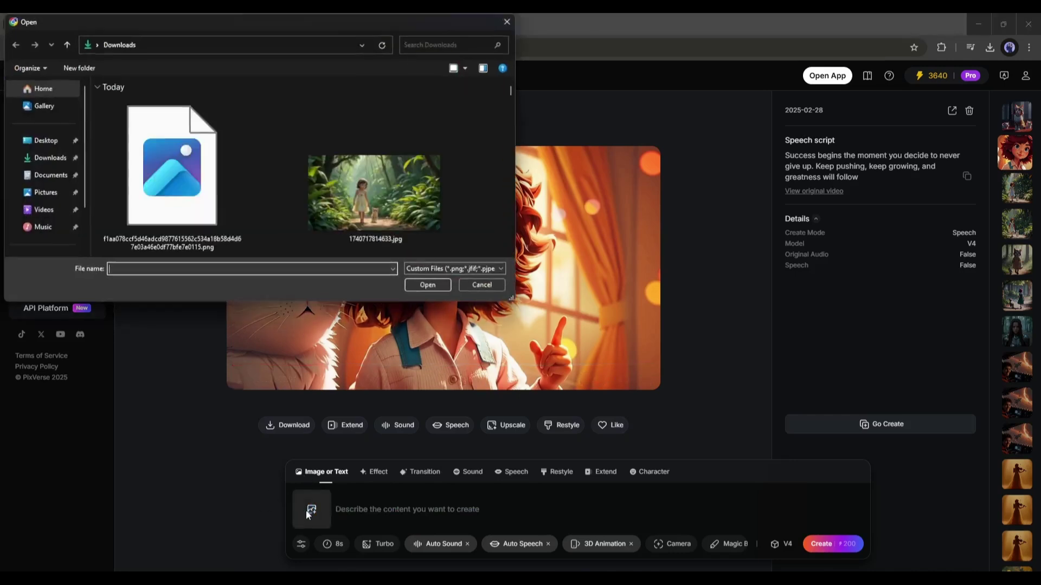
pyautogui.doubleClick(190, 199)
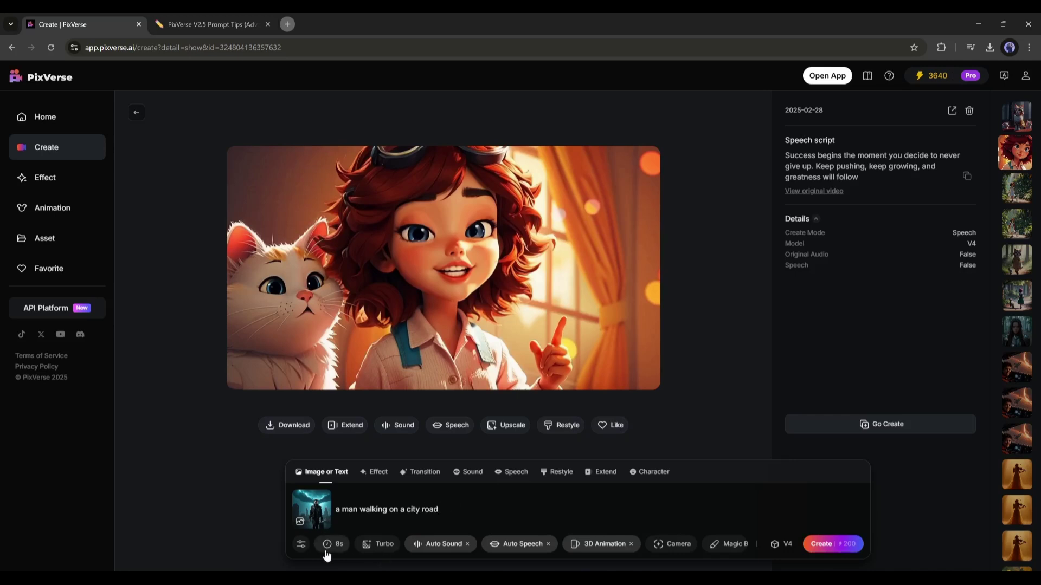
# Step: Review negative prompt, duration, resolution and sound settings, and turn off Auto Speech
pyautogui.click(301, 544)
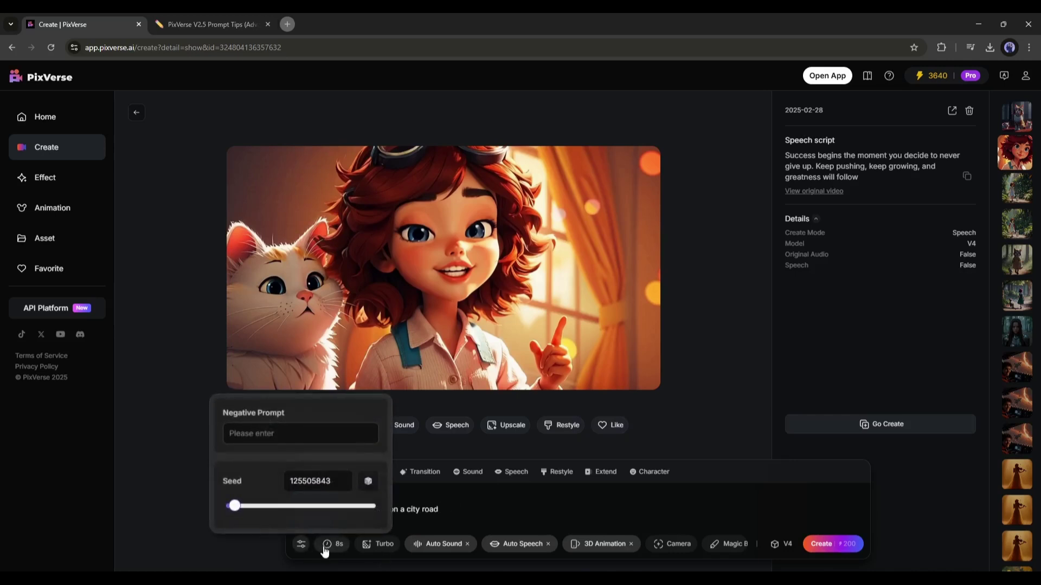
pyautogui.click(327, 548)
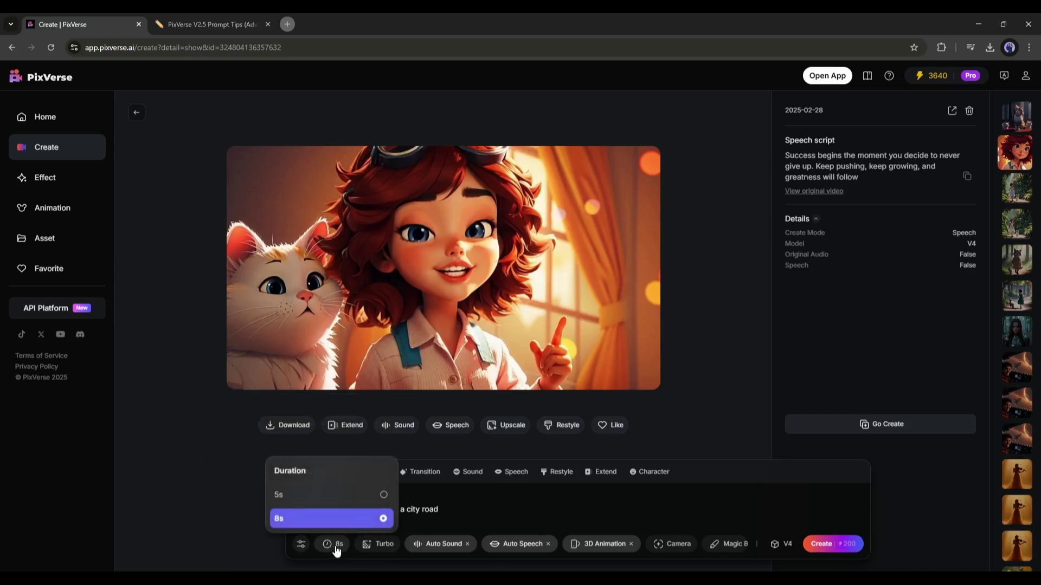
pyautogui.click(366, 551)
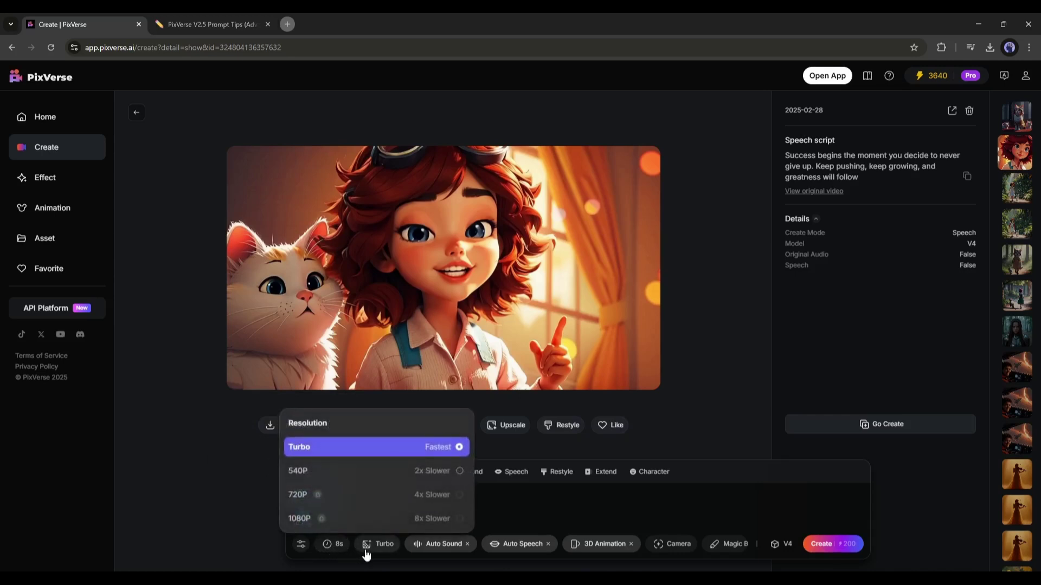
pyautogui.click(439, 552)
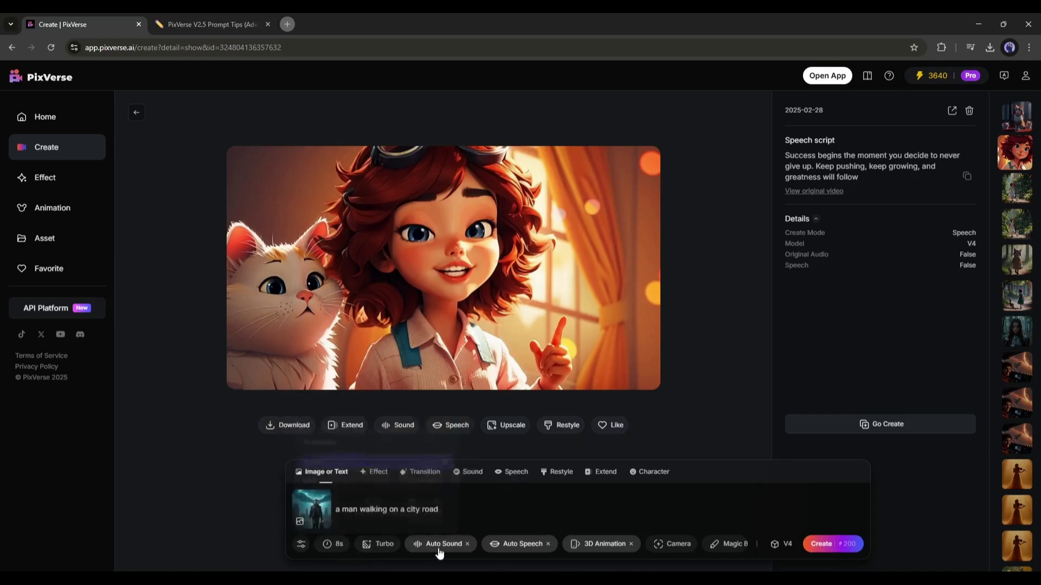
pyautogui.click(550, 545)
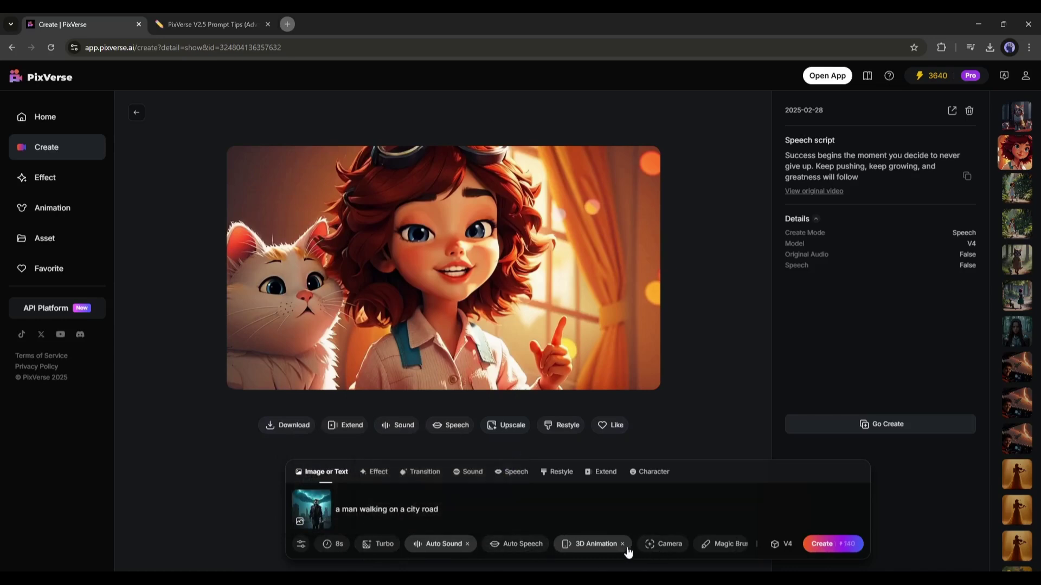
pyautogui.click(678, 544)
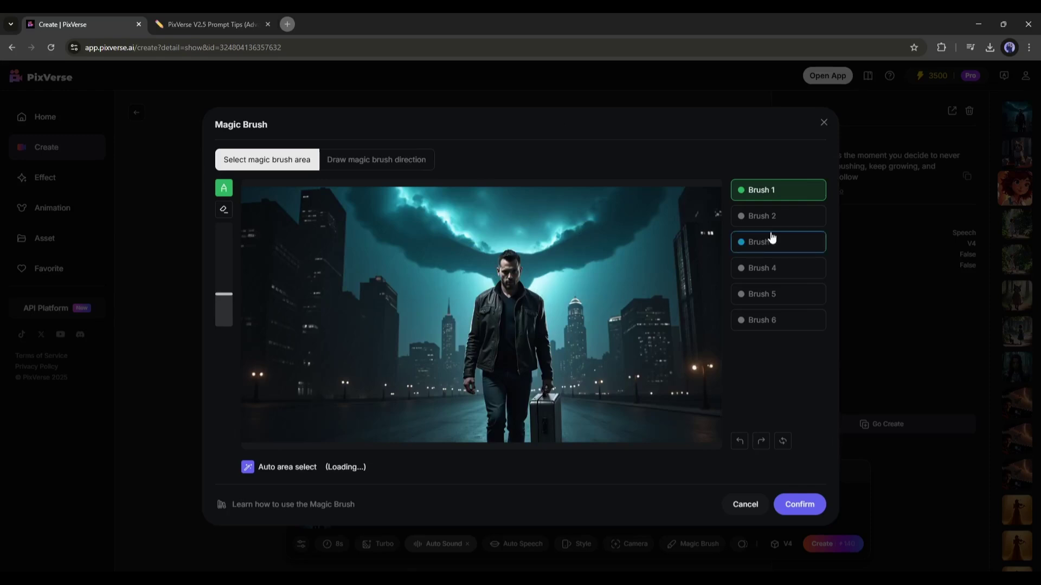
# Step: Mark the man, suitcase and buildings as separate Magic Brush moving areas
pyautogui.click(483, 324)
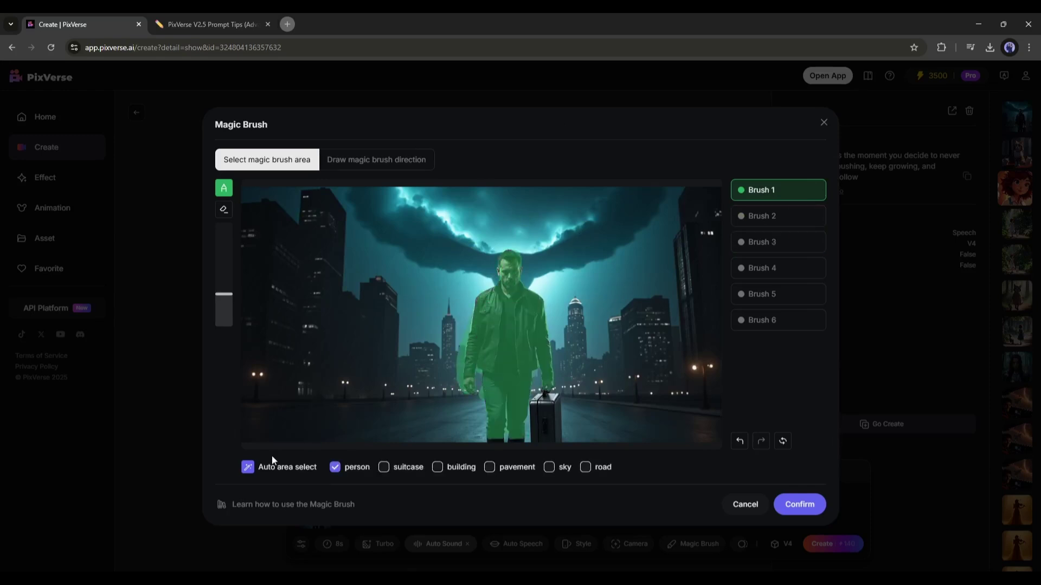
pyautogui.click(761, 216)
pyautogui.click(545, 416)
pyautogui.click(761, 268)
pyautogui.click(293, 298)
# Step: Draw a motion direction near the suitcase, confirm the brush, and generate the city-road video
pyautogui.click(376, 160)
pyautogui.moveTo(480, 394); pyautogui.dragTo(458, 437)
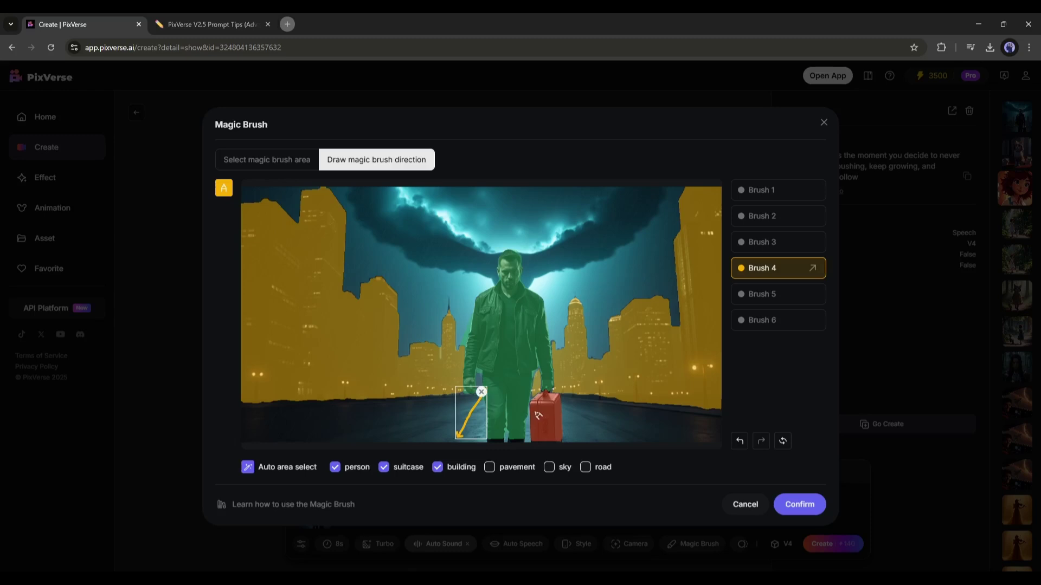
pyautogui.hotkey('ctrl', 'z')
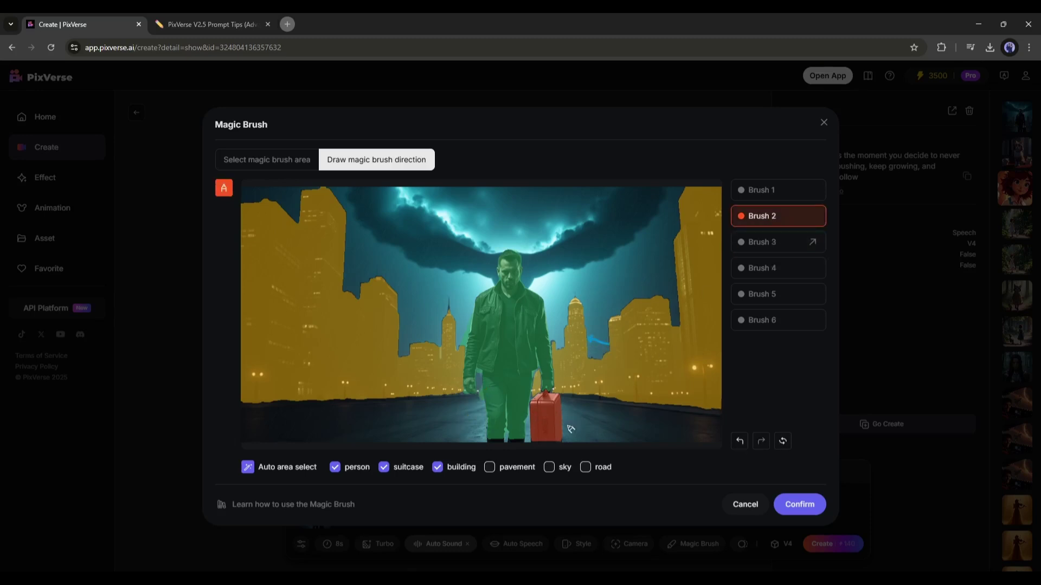
pyautogui.moveTo(542, 426); pyautogui.dragTo(512, 434)
pyautogui.click(780, 498)
pyautogui.click(820, 544)
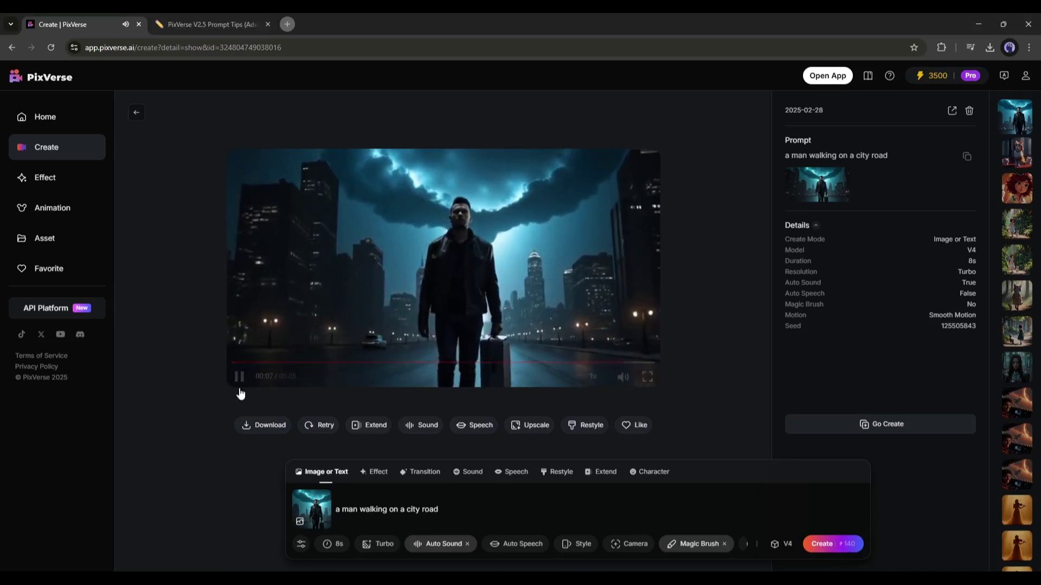
# Step: Set up a Transition with the first frame image and download (44).jpg as the last frame
pyautogui.click(431, 472)
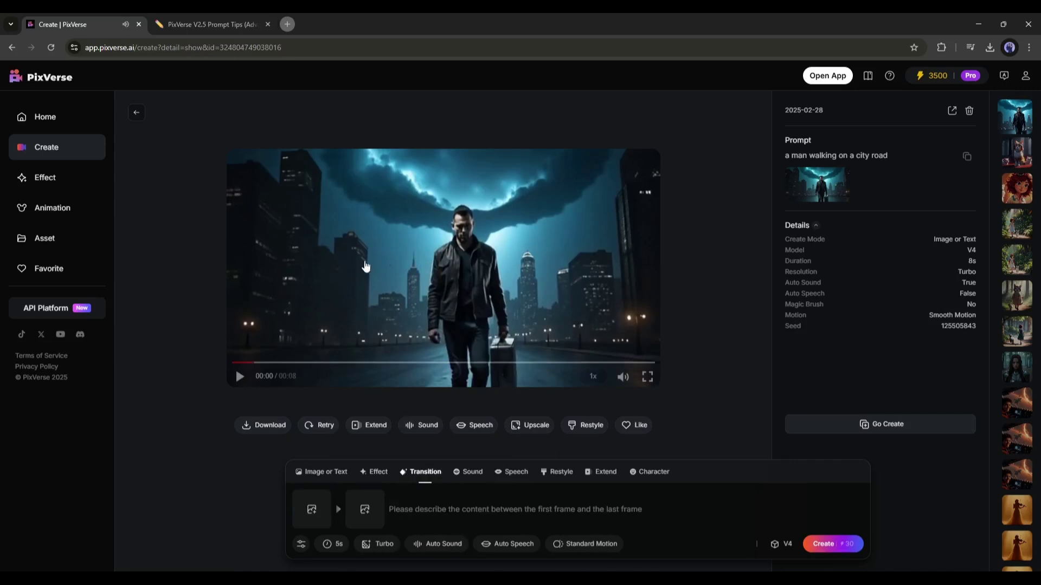
pyautogui.click(330, 506)
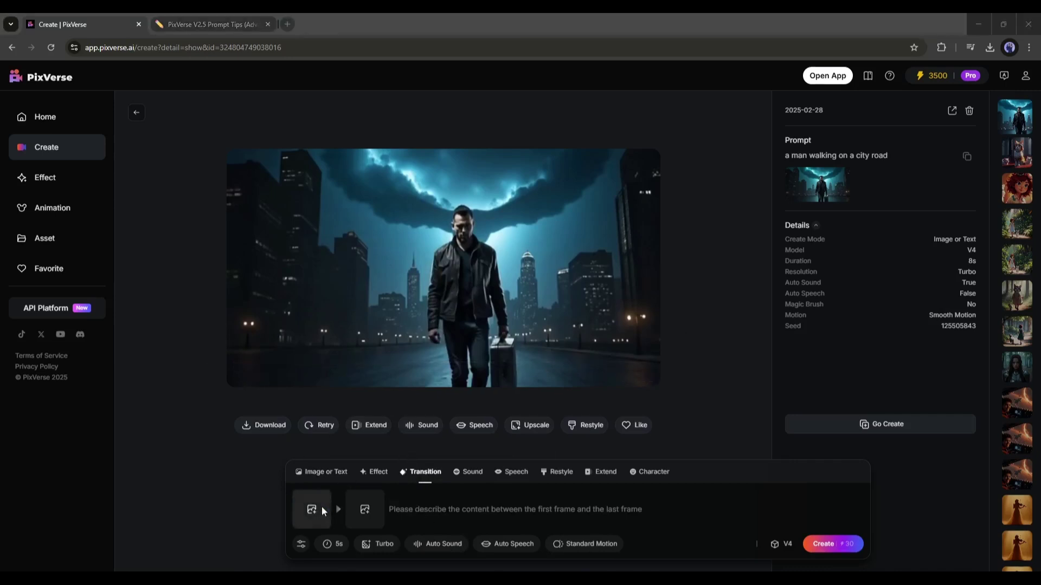
pyautogui.scroll(-3, 304, 162)
pyautogui.doubleClick(374, 206)
pyautogui.click(365, 509)
pyautogui.doubleClick(173, 206)
# Step: Describe the superhero's rooftop-to-road jump, set 8s, Auto Sound and Smooth Motion, and generate
pyautogui.click(455, 510)
pyautogui.write('a super hero jumps from the rooftop and start running on a ro')
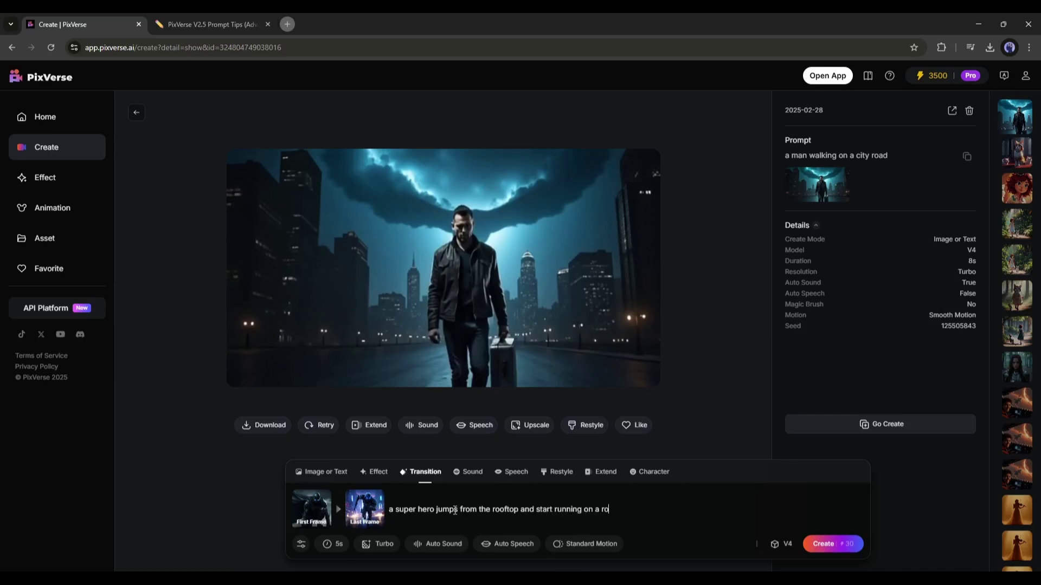
pyautogui.write('ad')
pyautogui.click(332, 544)
pyautogui.click(444, 544)
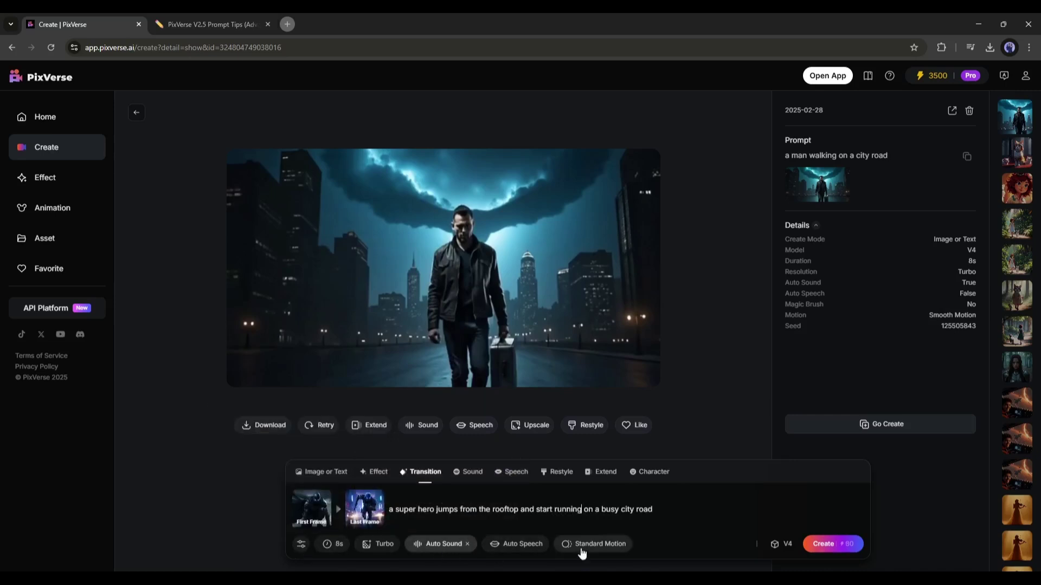
pyautogui.click(596, 543)
pyautogui.click(833, 543)
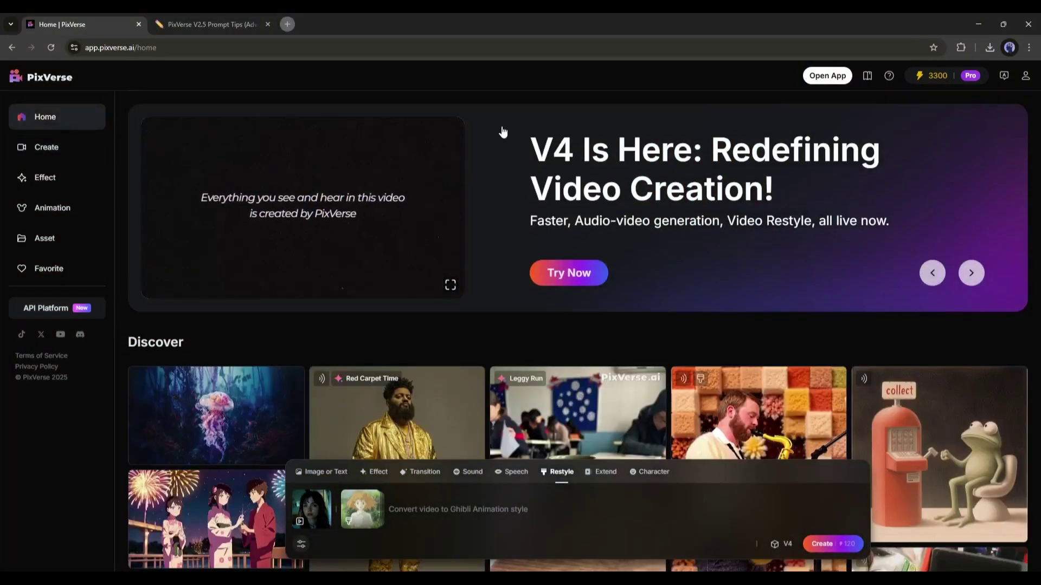
pyautogui.scroll(-5, 586, 188)
pyautogui.scroll(-12, 281, 252)
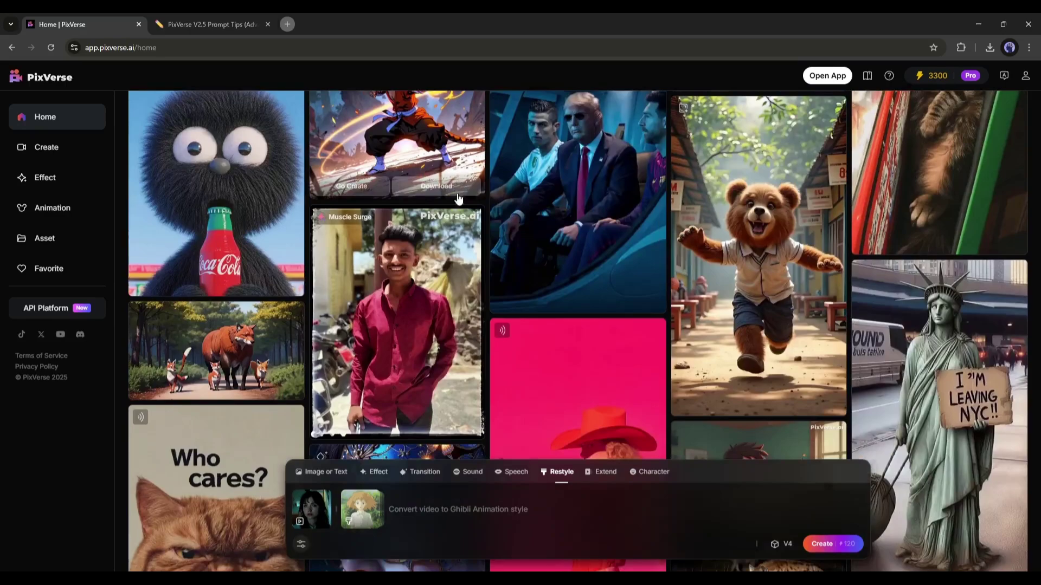
pyautogui.scroll(-10, 281, 252)
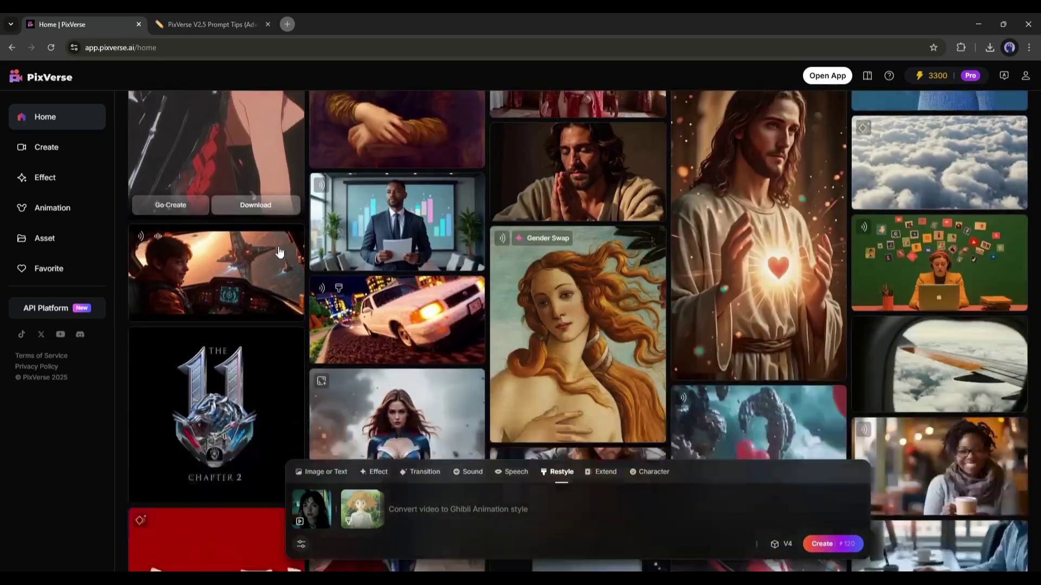
pyautogui.scroll(-15, 280, 252)
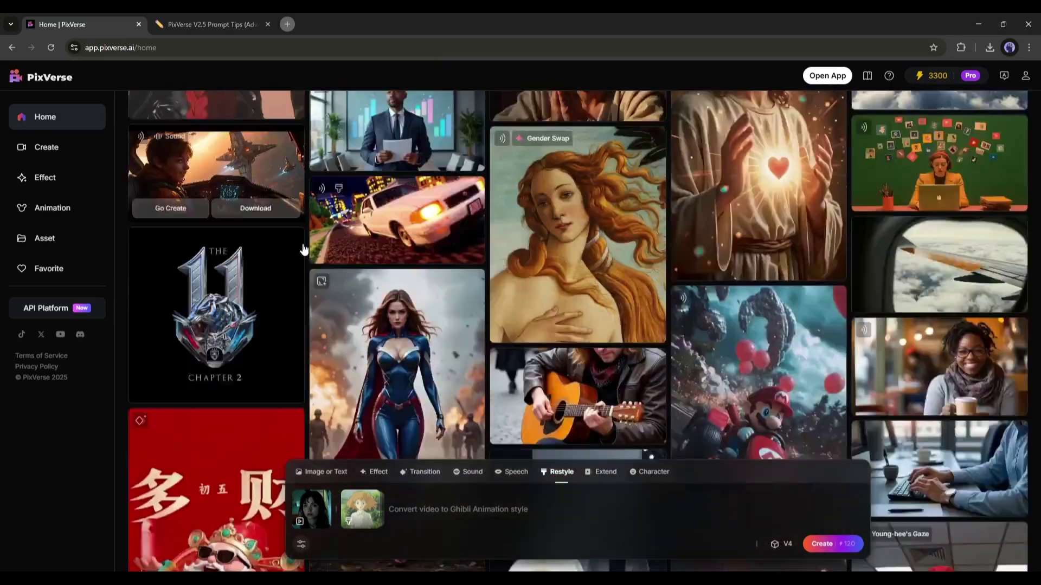
pyautogui.scroll(-20, 309, 248)
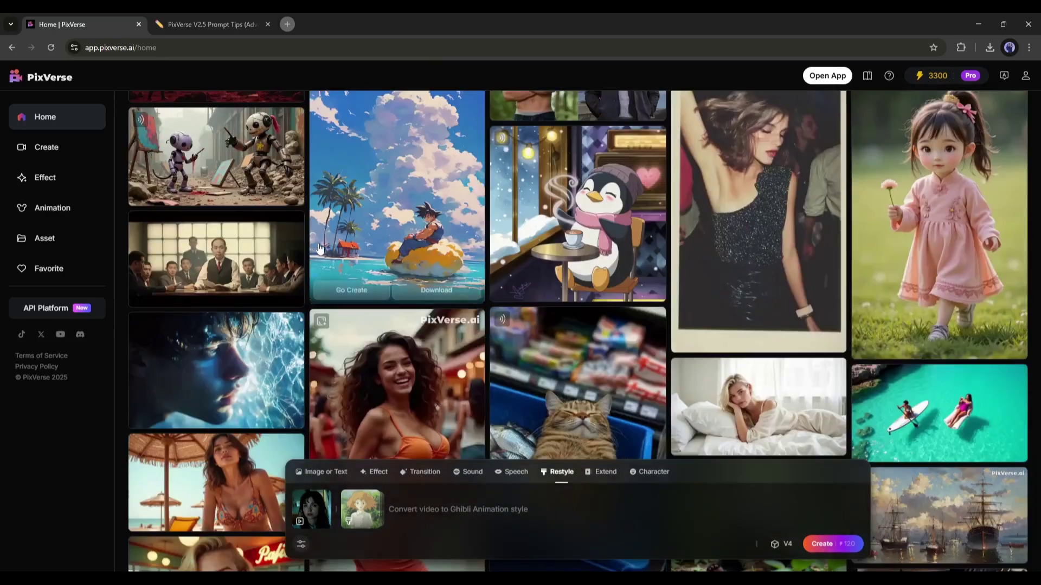
pyautogui.scroll(-20, 343, 249)
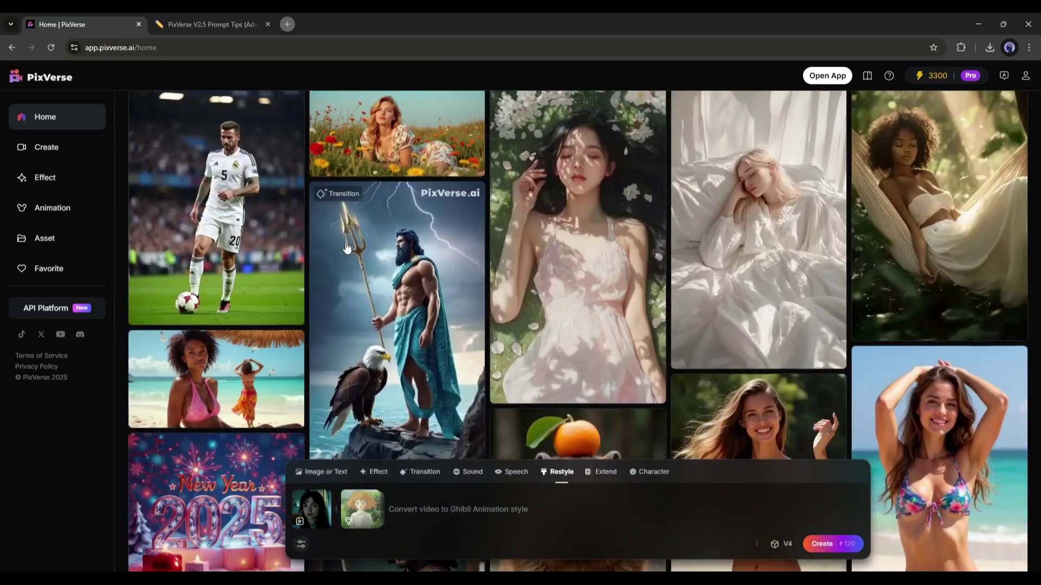
pyautogui.scroll(-5, 347, 248)
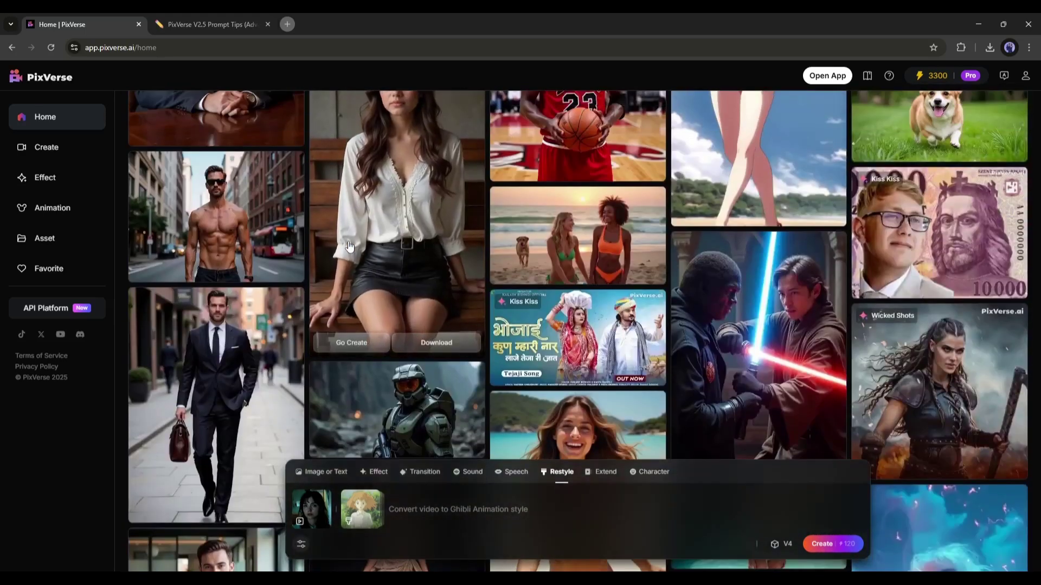
pyautogui.scroll(-20, 348, 247)
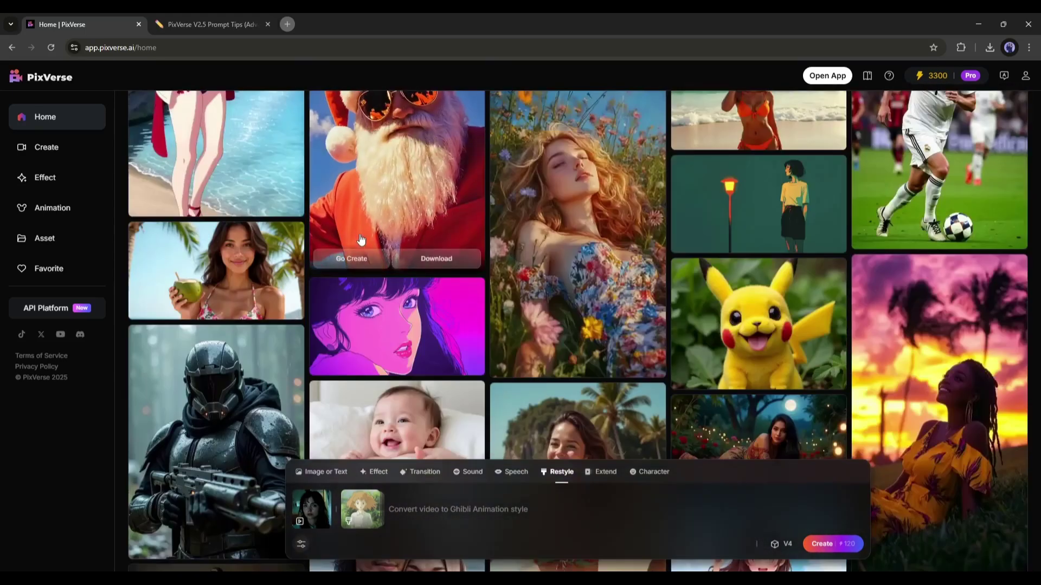
pyautogui.scroll(-20, 360, 239)
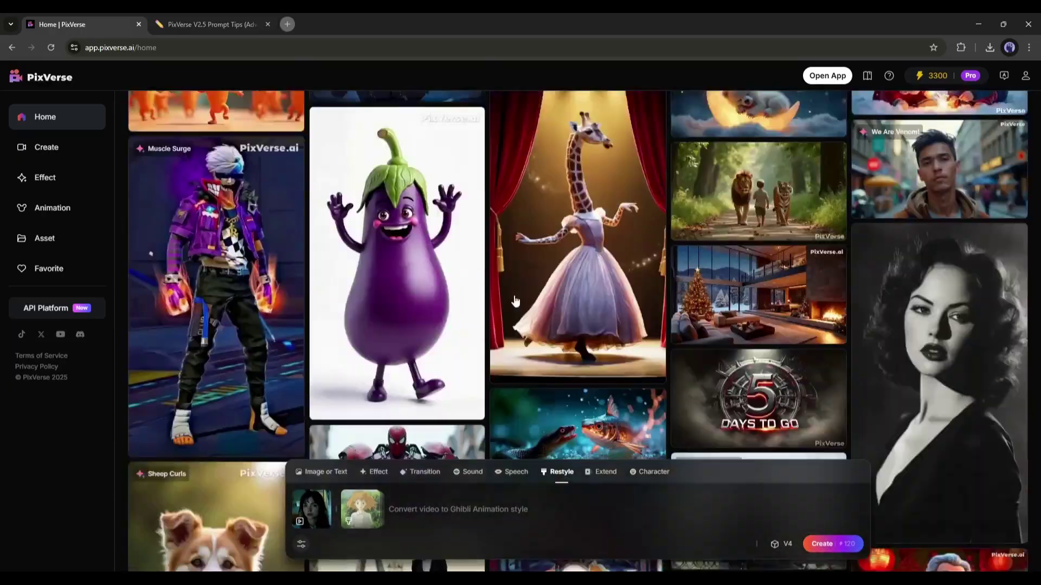